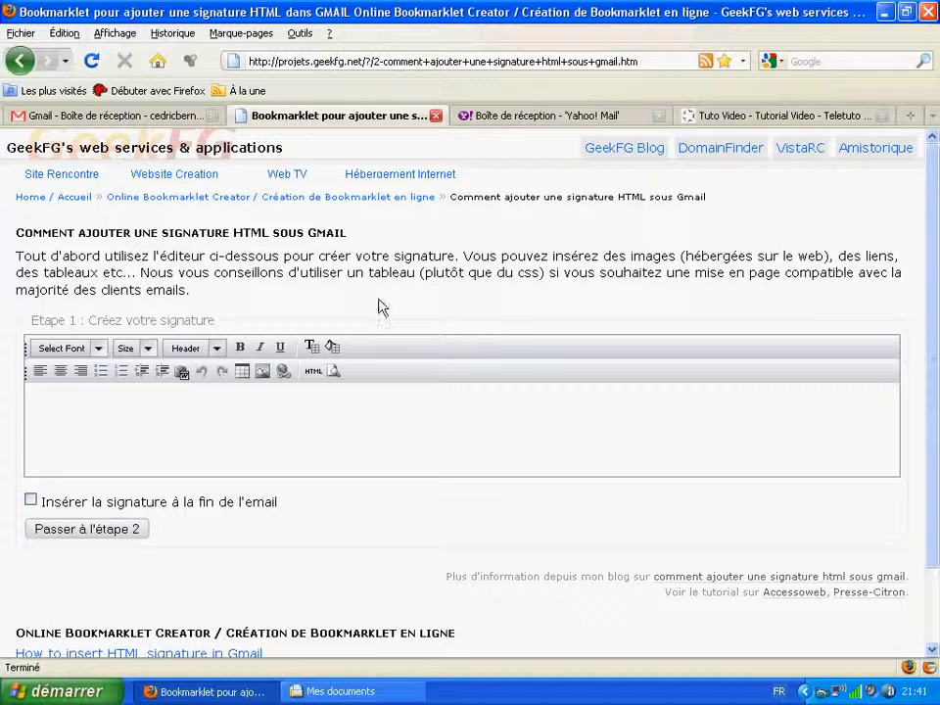
# Step: Insert a 1-row, 2-column table at 100% width into the empty signature editor
pyautogui.click(242, 371)
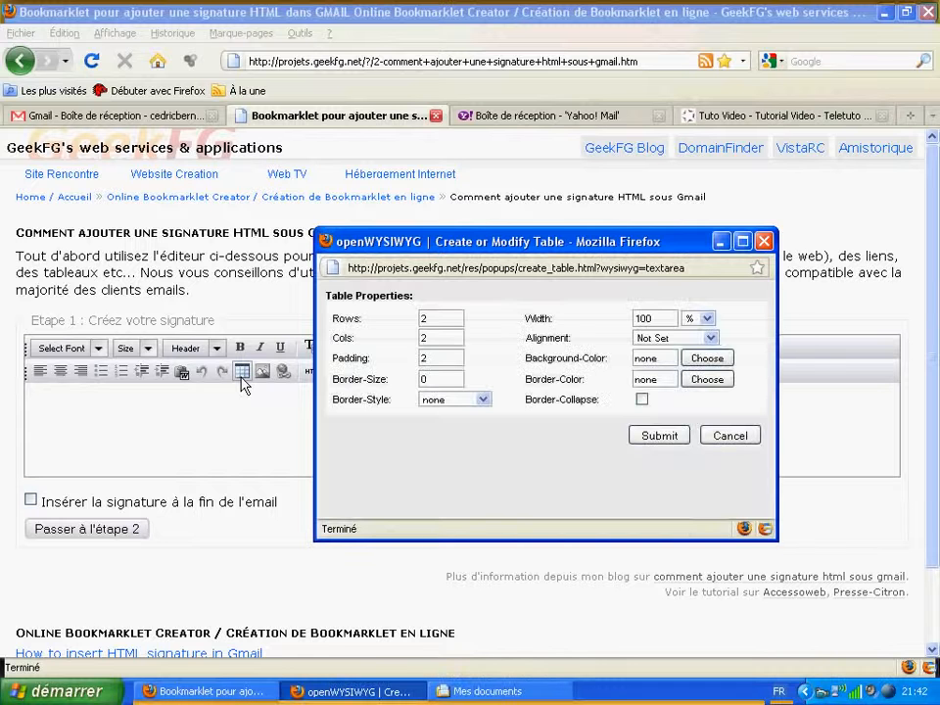
pyautogui.doubleClick(427, 336)
pyautogui.doubleClick(425, 318)
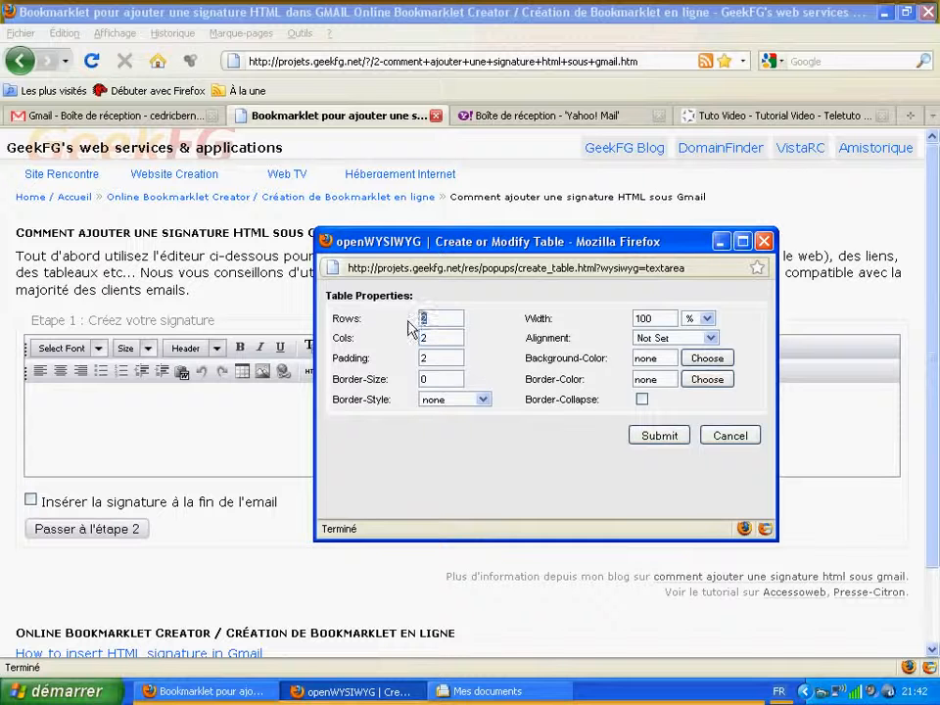
pyautogui.write('1')
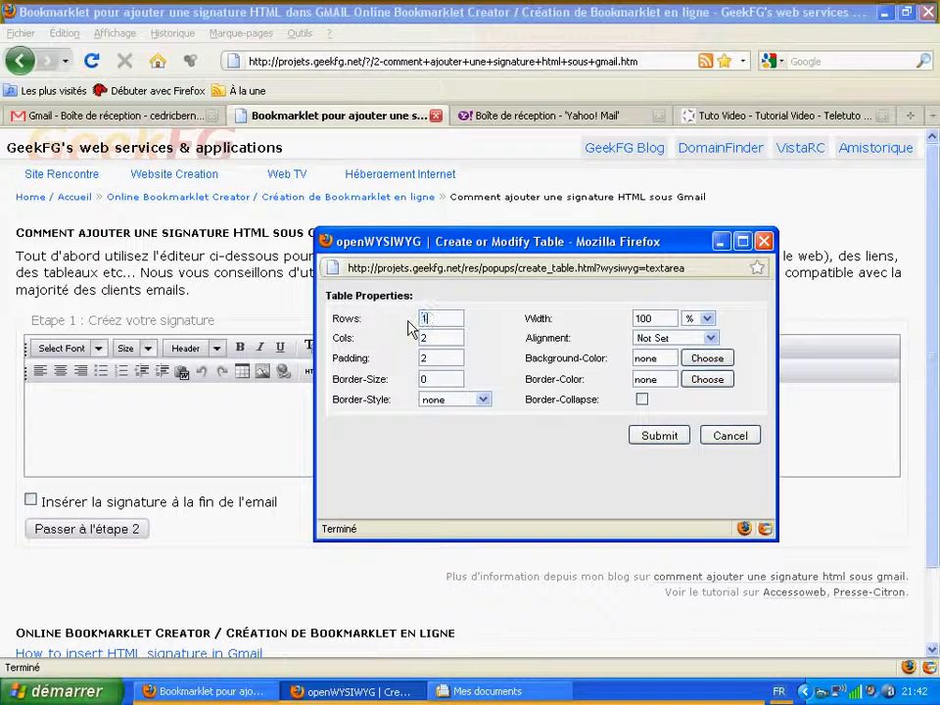
pyautogui.click(676, 438)
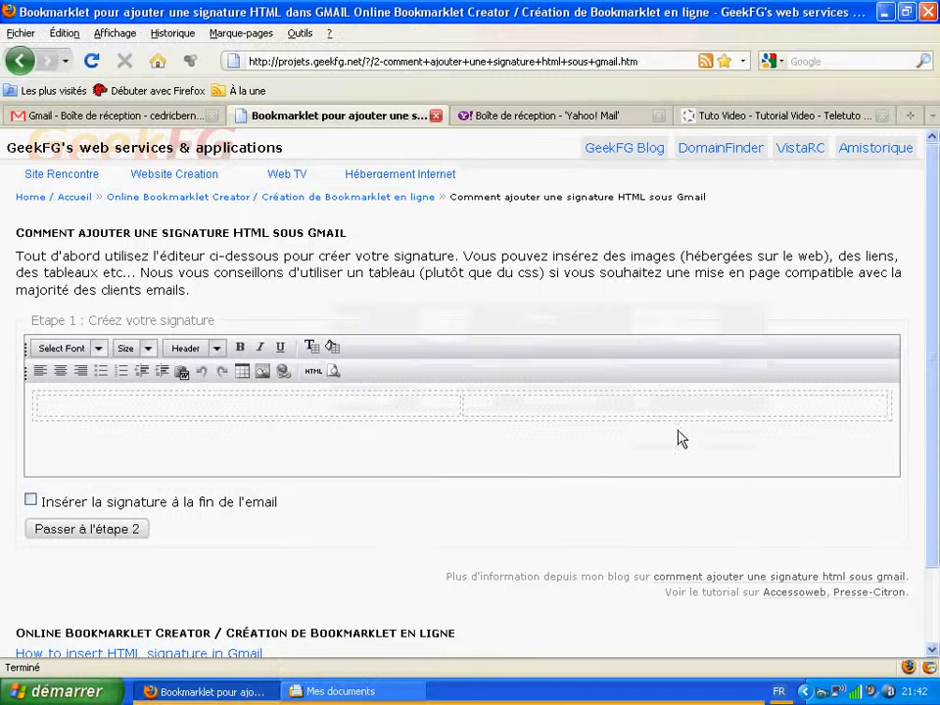
# Step: Drag the table's bottom edge down to heighten the row, then place the caret in the first cell
pyautogui.click(463, 410)
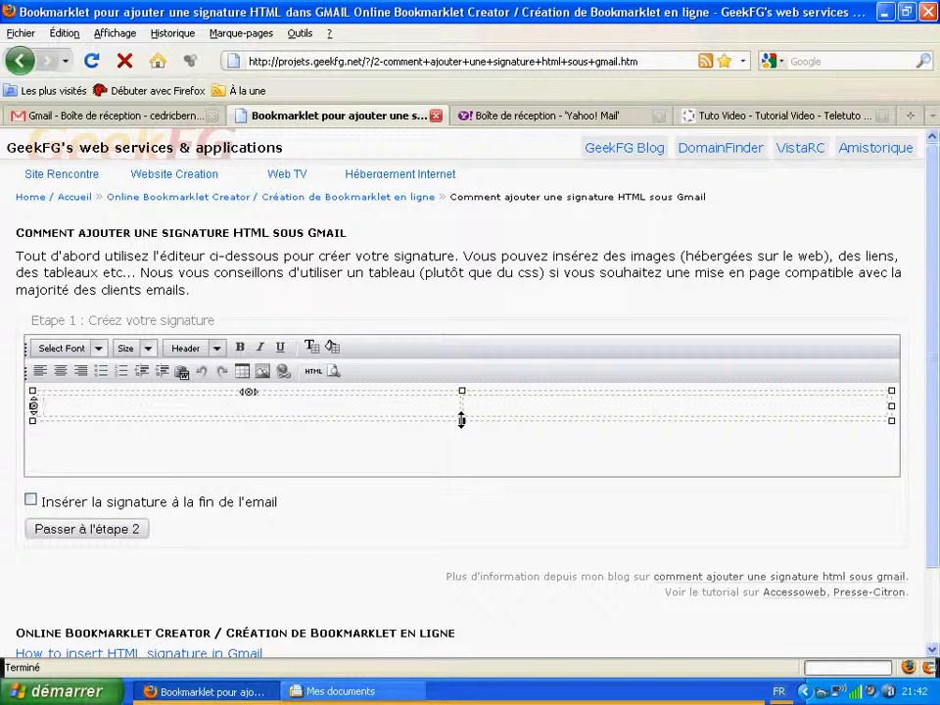
pyautogui.moveTo(461, 420); pyautogui.dragTo(467, 457)
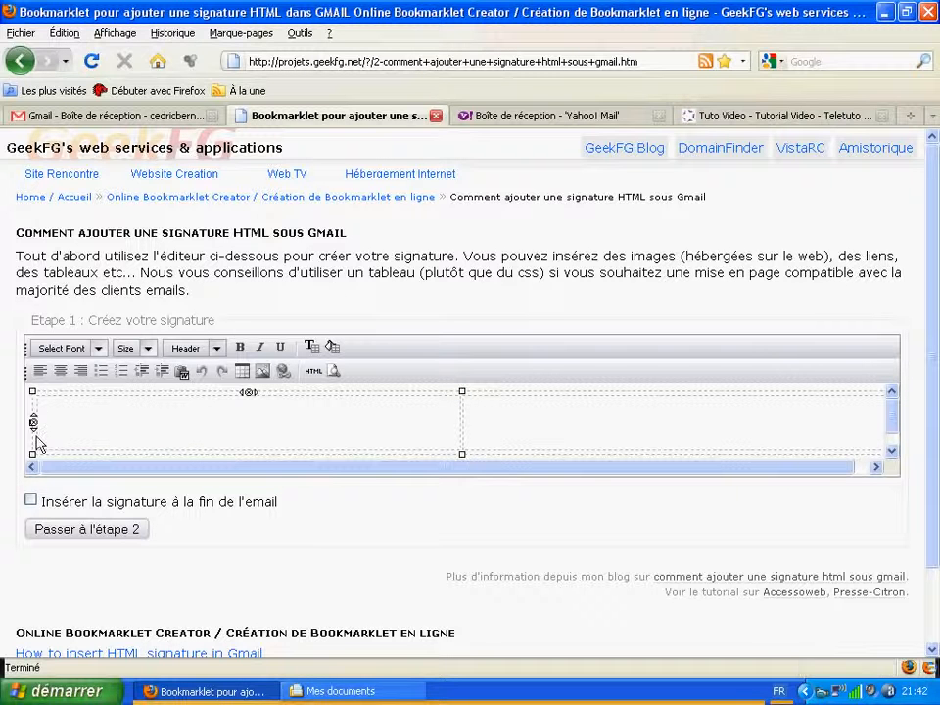
pyautogui.click(70, 434)
# Step: Copy the TELETUTO banner's image address from the Teletuto site and return to the editor
pyautogui.click(713, 121)
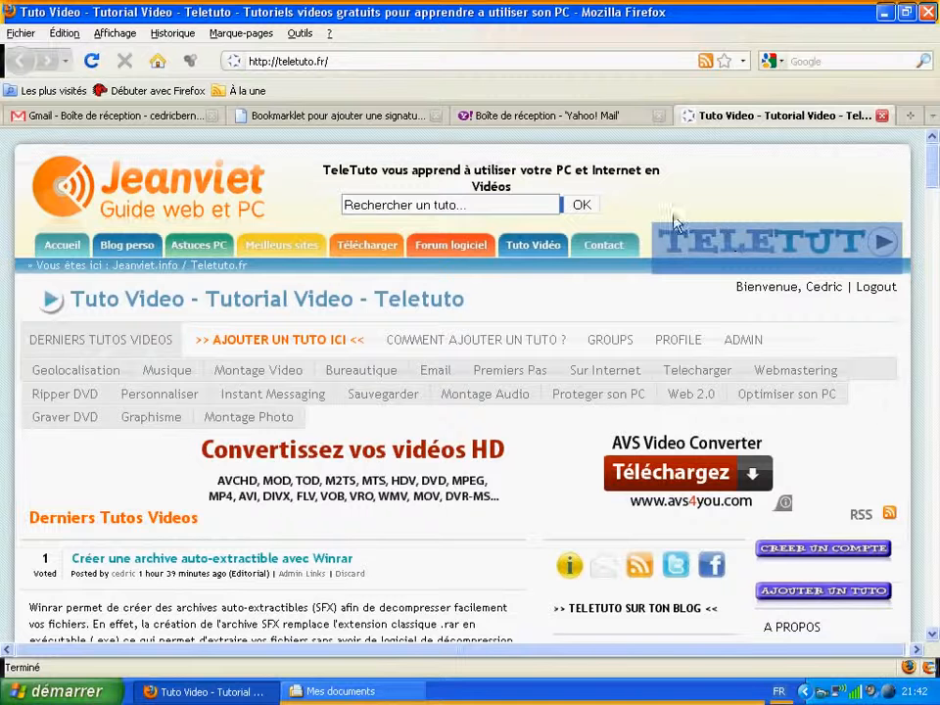
pyautogui.rightClick(706, 250)
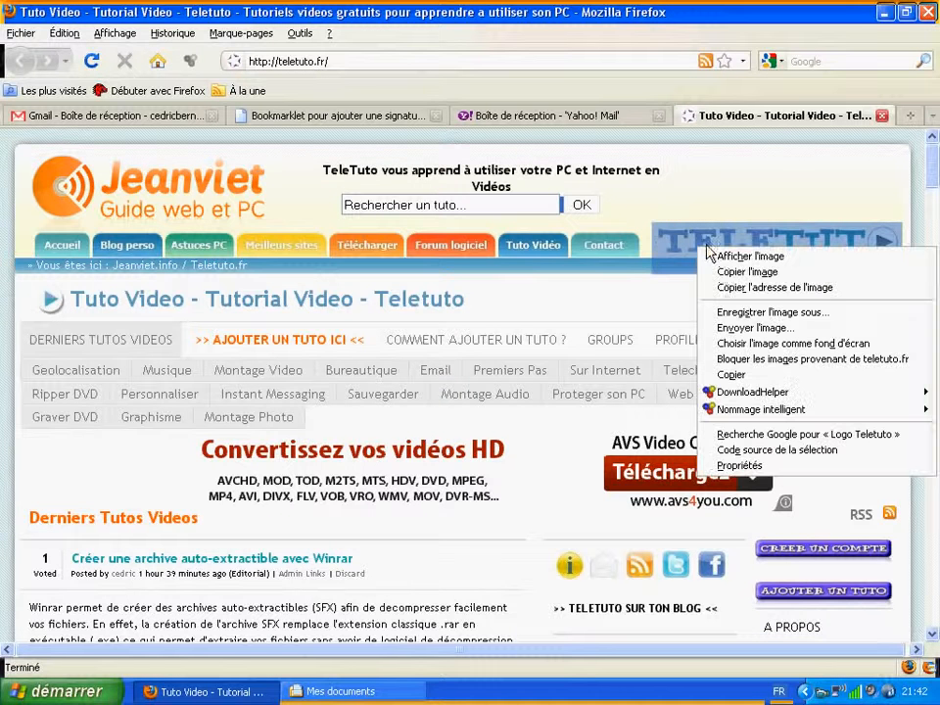
pyautogui.click(730, 290)
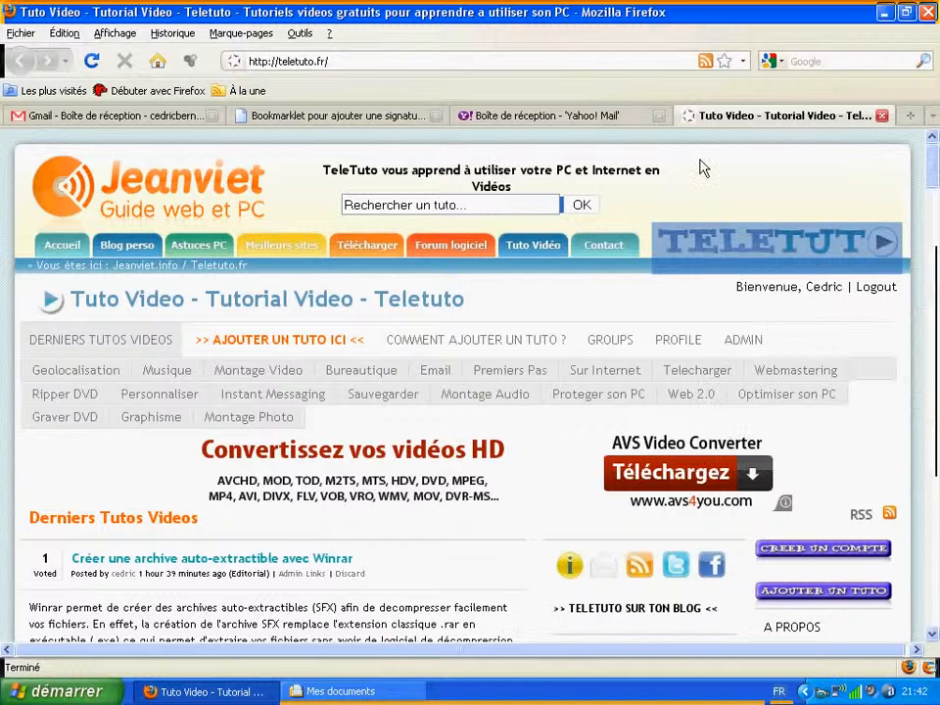
pyautogui.click(341, 117)
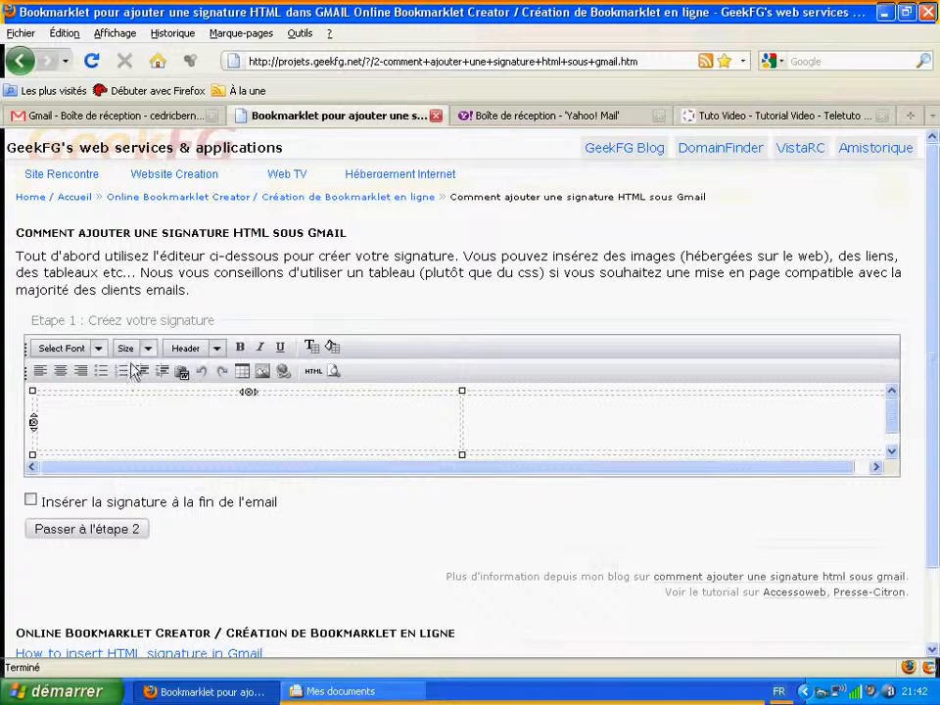
pyautogui.click(263, 371)
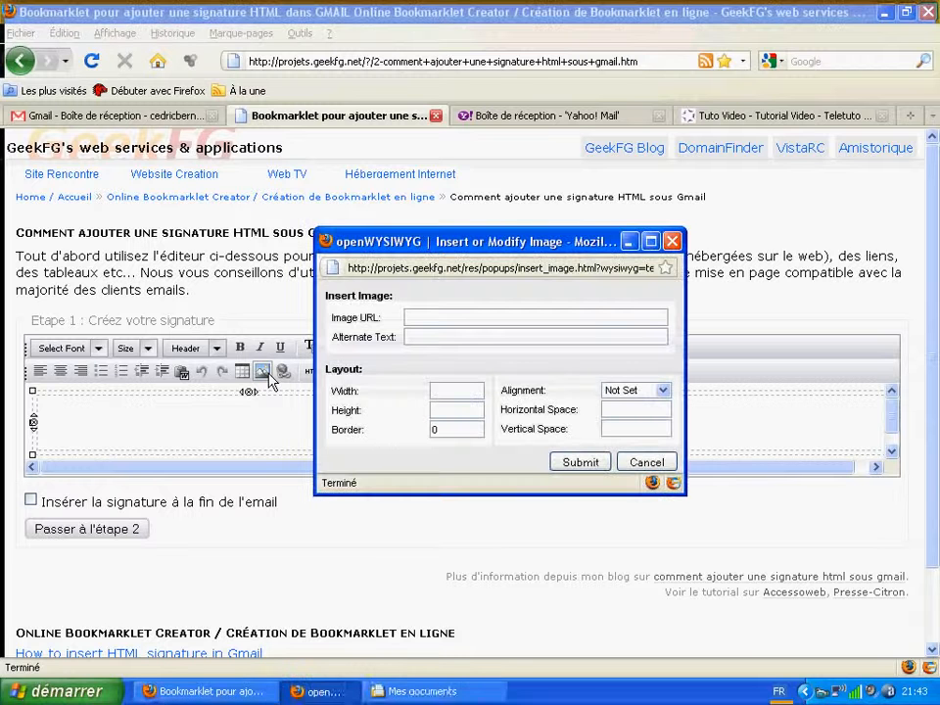
pyautogui.click(413, 314)
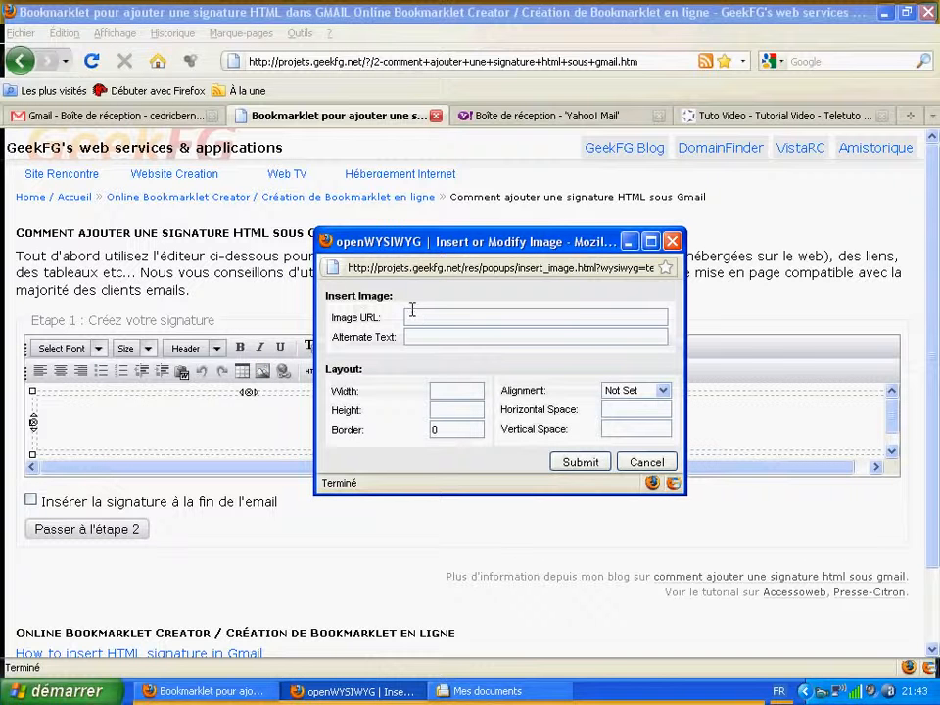
pyautogui.rightClick(412, 313)
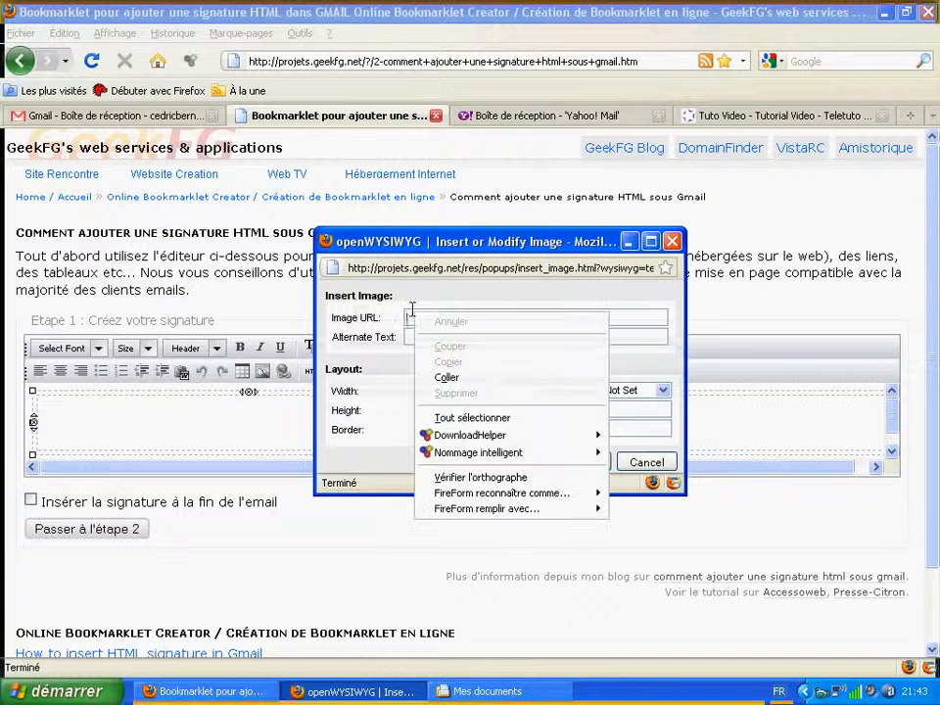
pyautogui.click(439, 379)
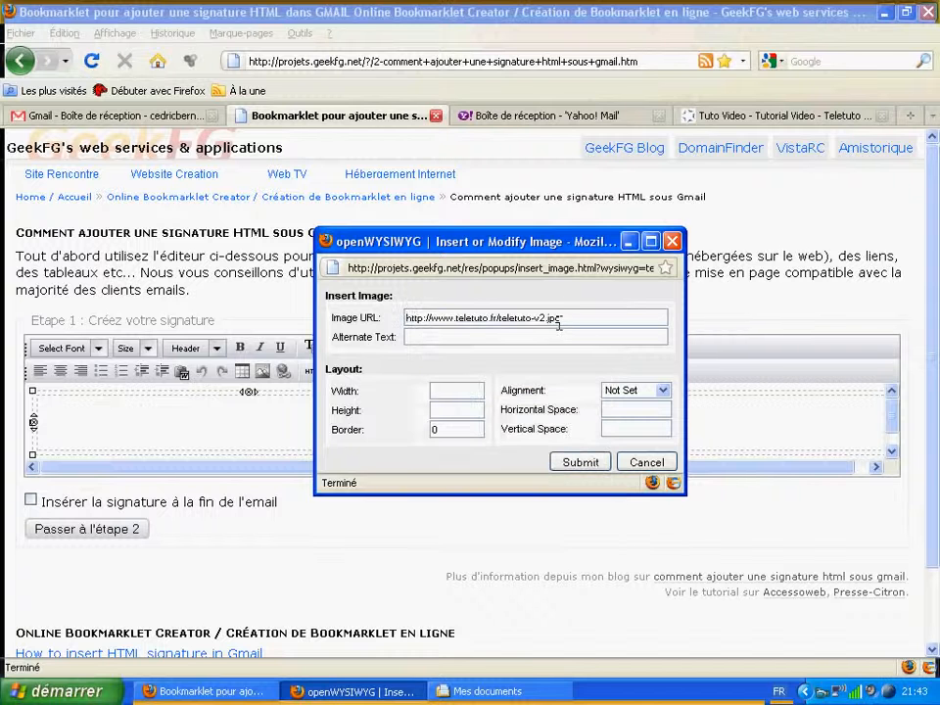
pyautogui.click(580, 464)
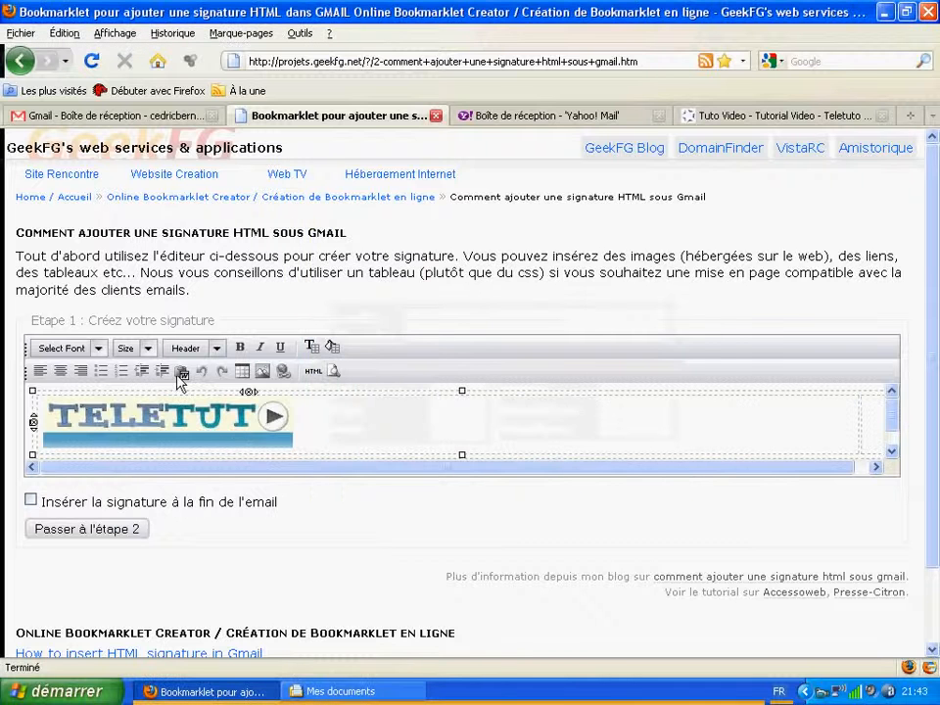
pyautogui.click(203, 423)
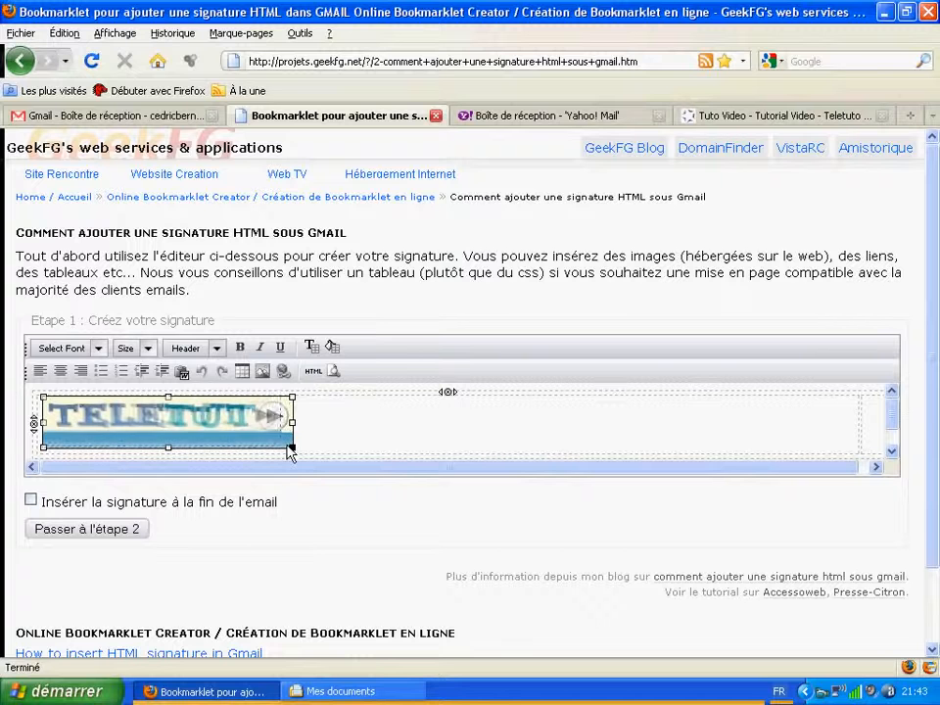
pyautogui.moveTo(285, 445)
pyautogui.mouseDown()
pyautogui.moveTo(304, 455)
pyautogui.moveTo(290, 447)
pyautogui.mouseUp()
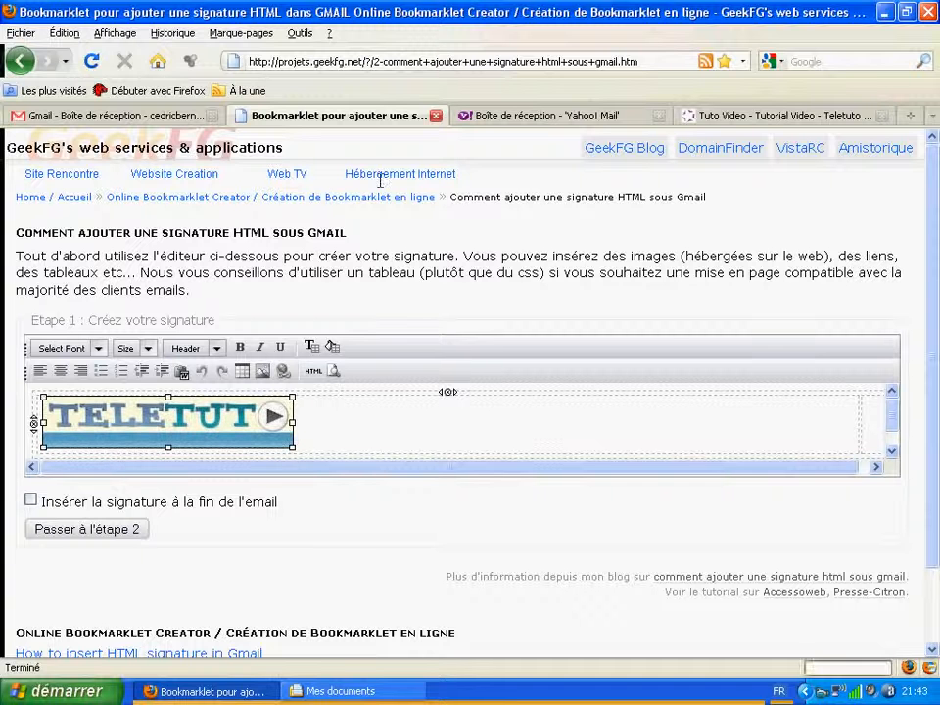
pyautogui.click(876, 423)
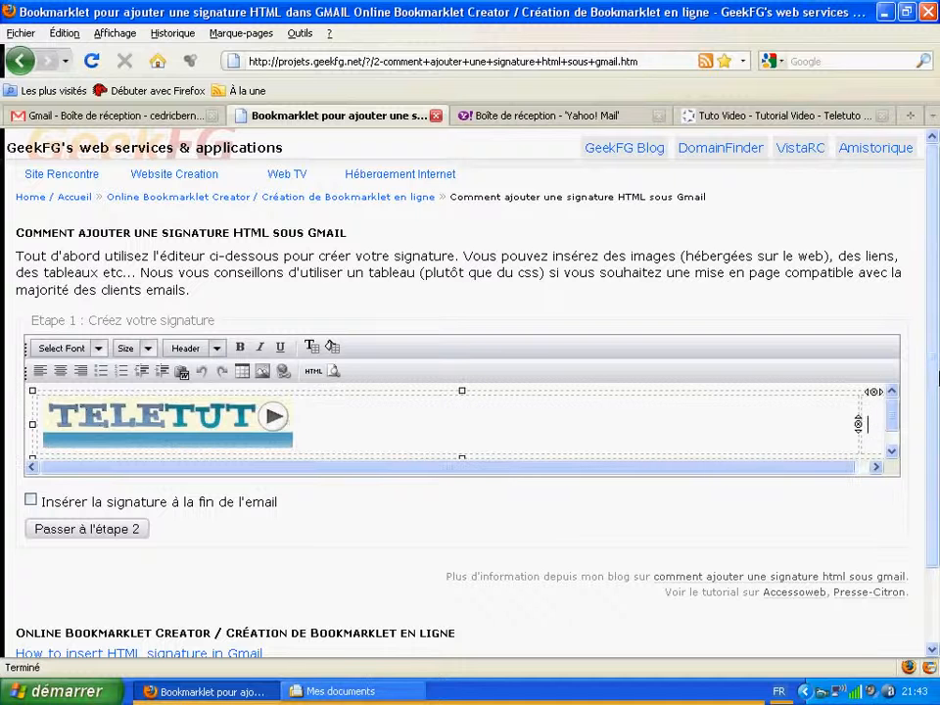
# Step: Type the contact's name and spaced-out phone number as the first line of the right-hand cell
pyautogui.moveTo(858, 423); pyautogui.dragTo(826, 423)
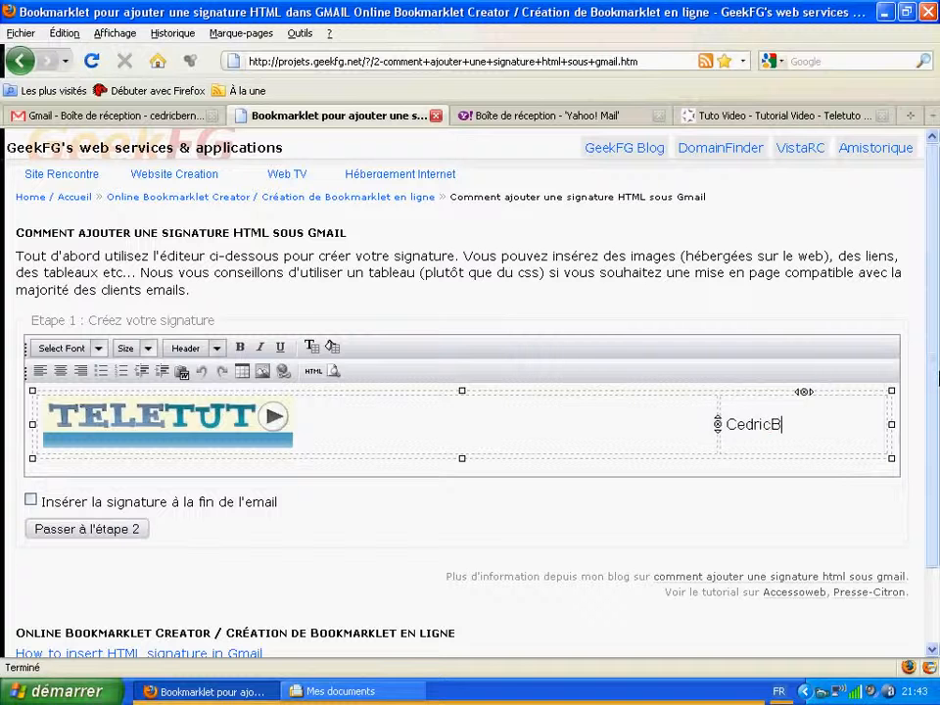
pyautogui.press('BackSpace')
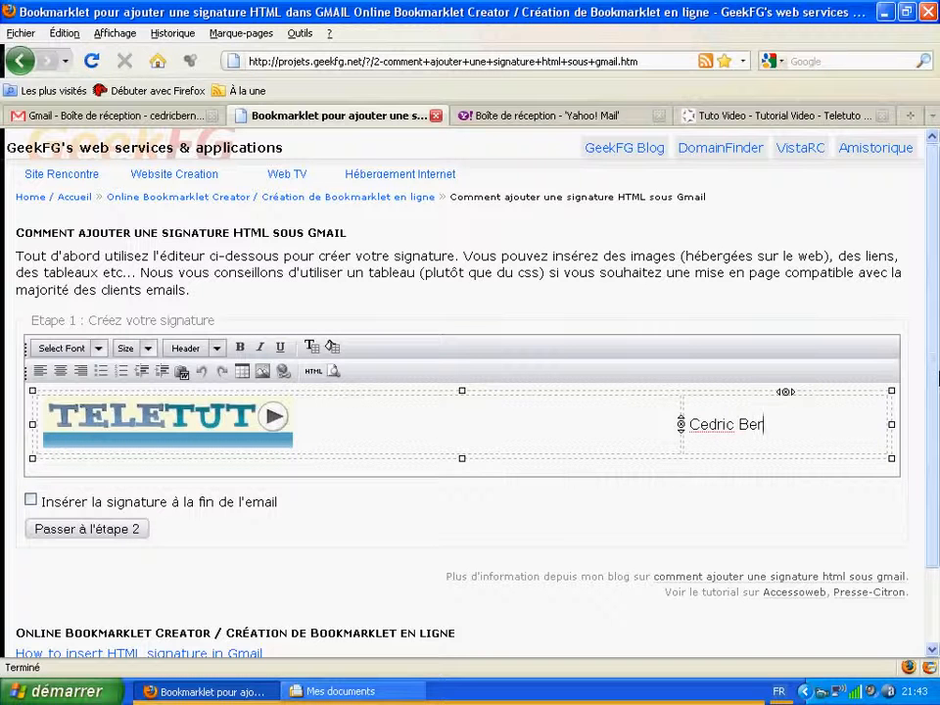
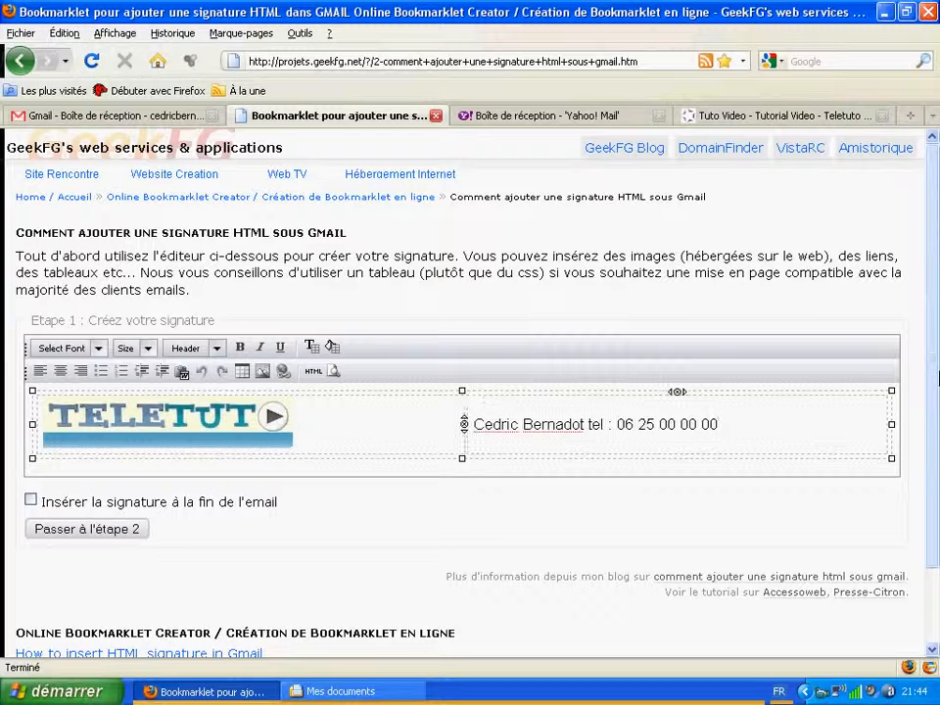
pyautogui.press('Return')
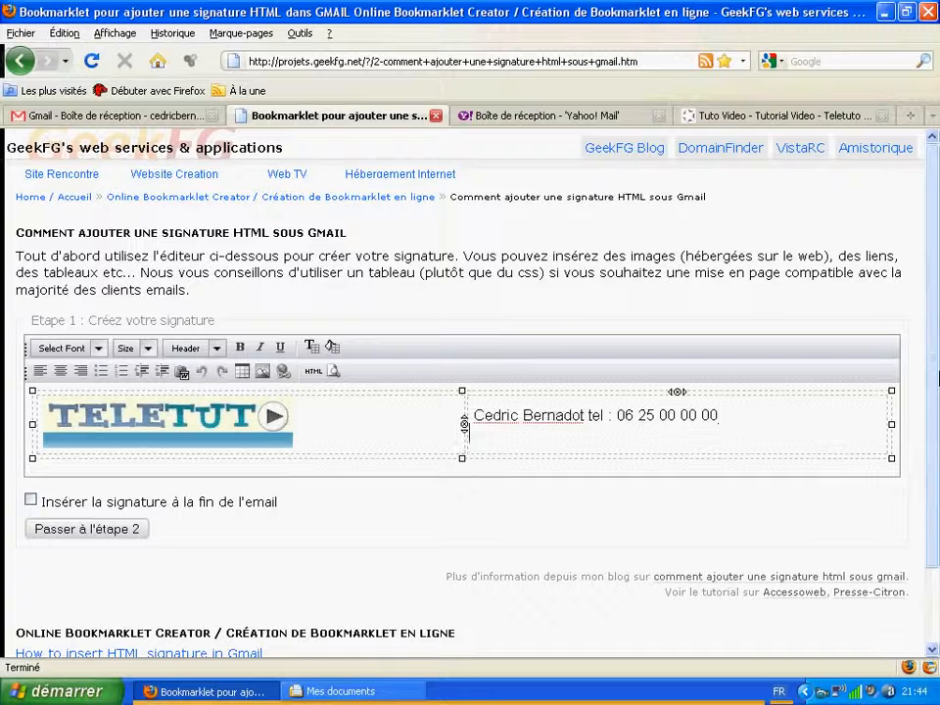
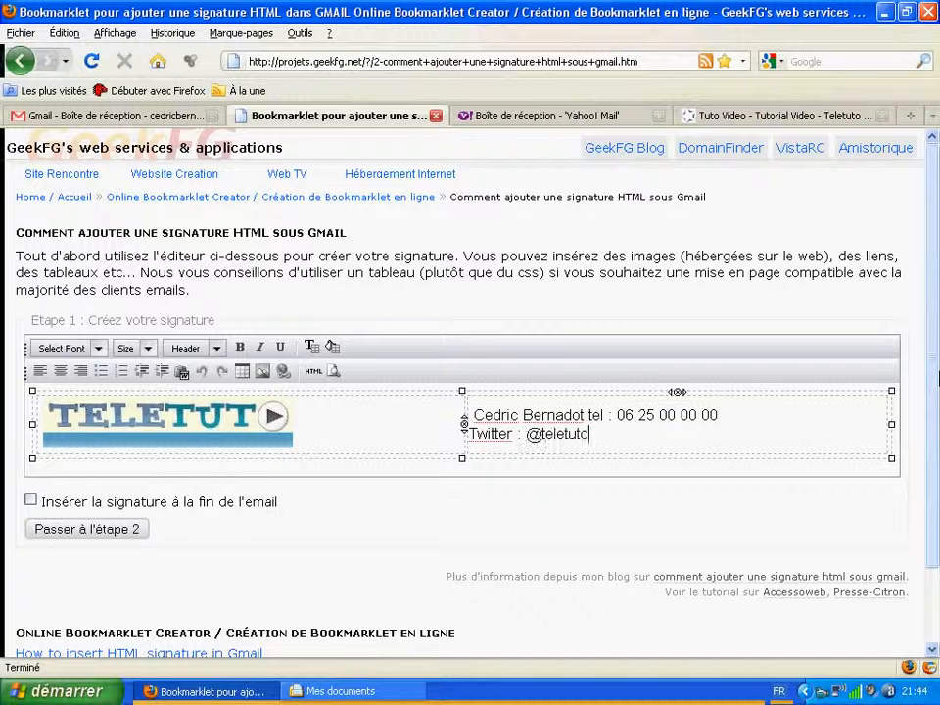
pyautogui.press('Return')
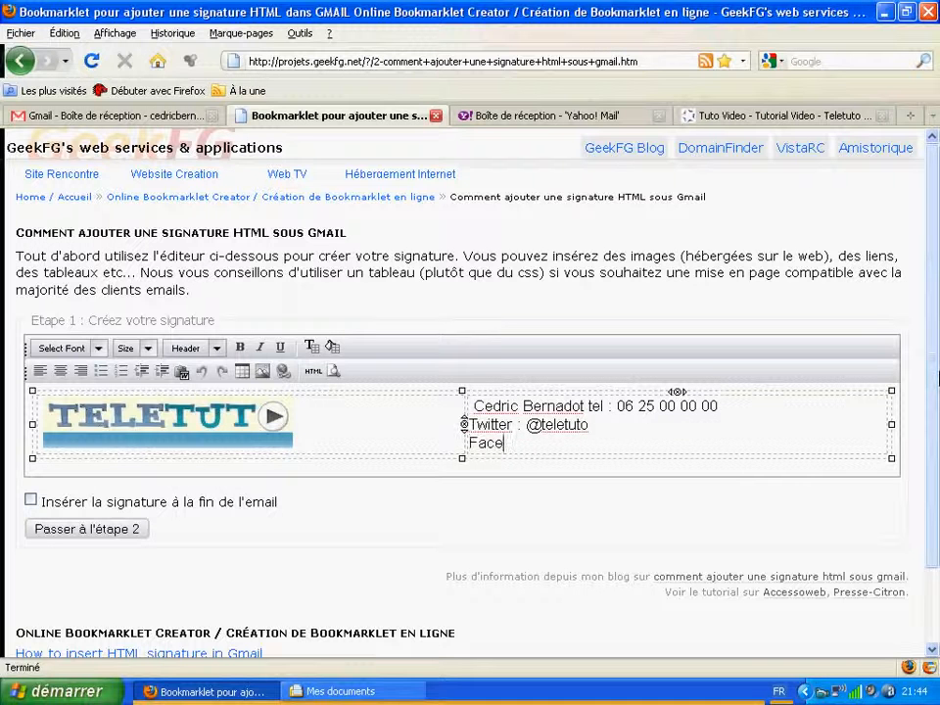
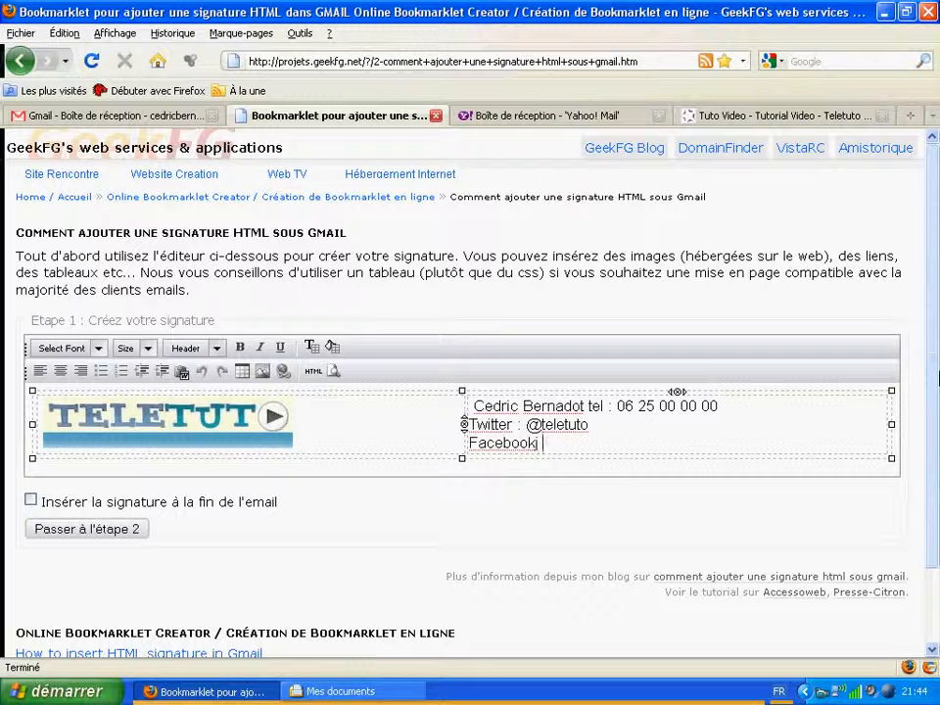
pyautogui.press('BackSpace')
pyautogui.press('BackSpace')
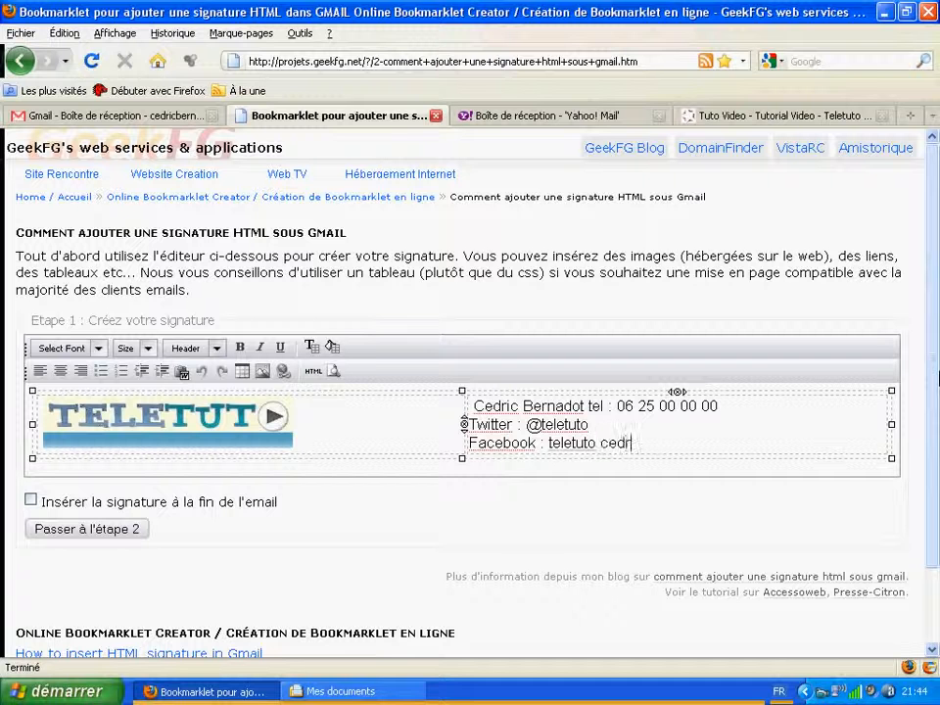
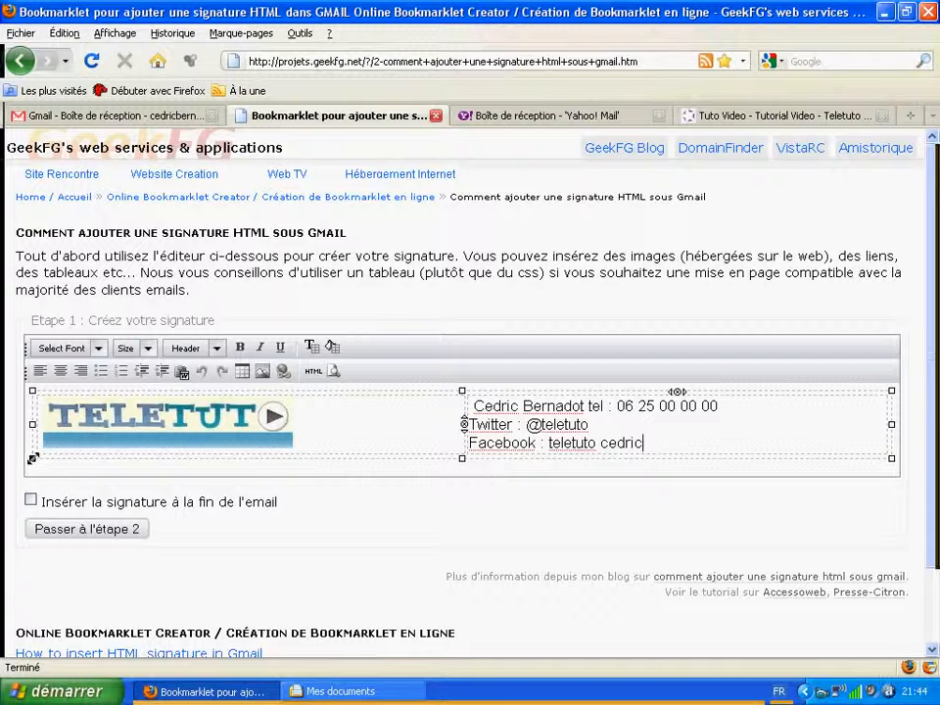
# Step: Drag the table's left and right edges inward to narrow the signature table
pyautogui.moveTo(32, 458); pyautogui.dragTo(88, 466)
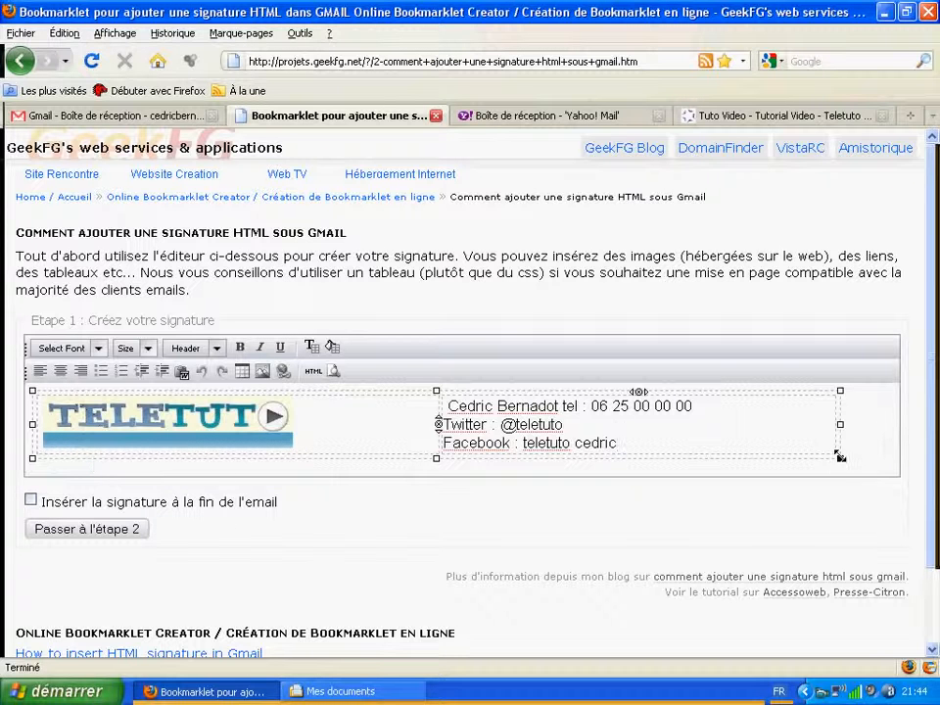
pyautogui.moveTo(840, 460); pyautogui.dragTo(697, 464)
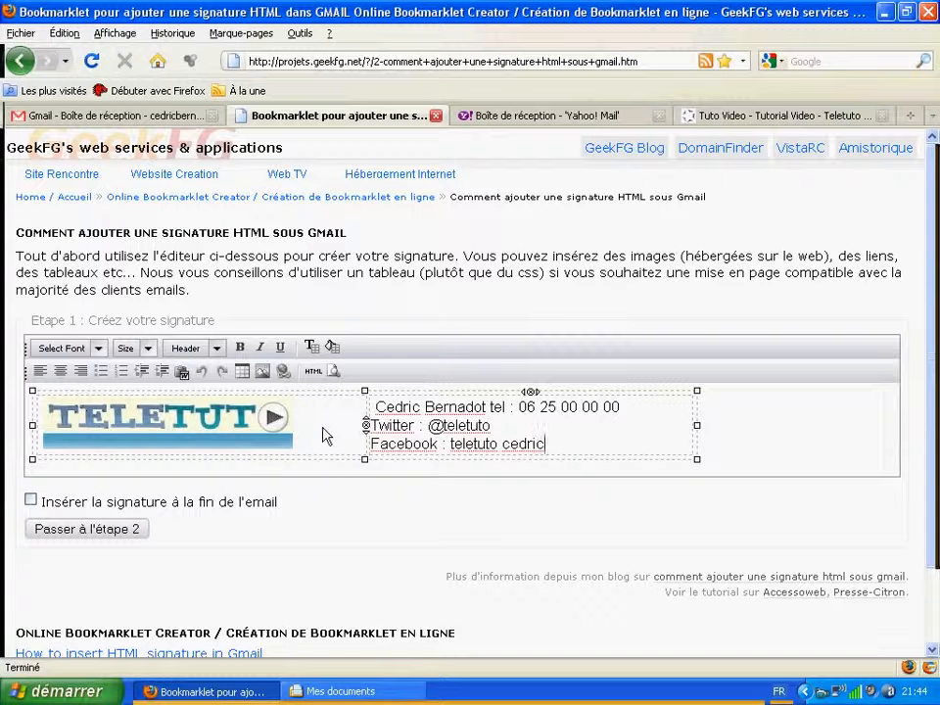
# Step: Link the TELETUTO logo image to the Teletuto web address using Create or Modify Link
pyautogui.click(223, 428)
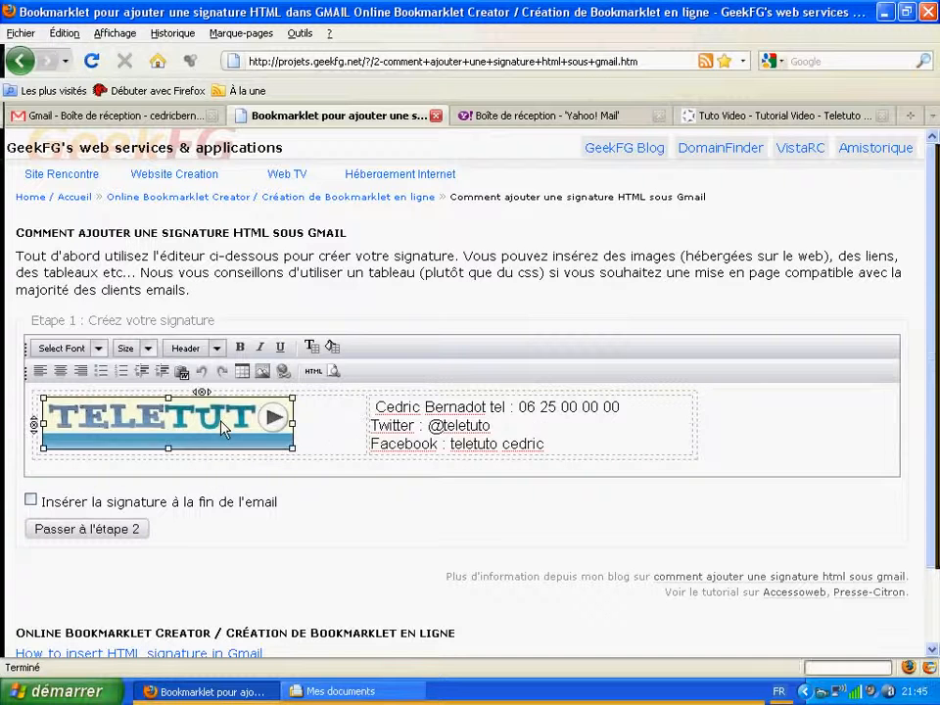
pyautogui.rightClick(224, 428)
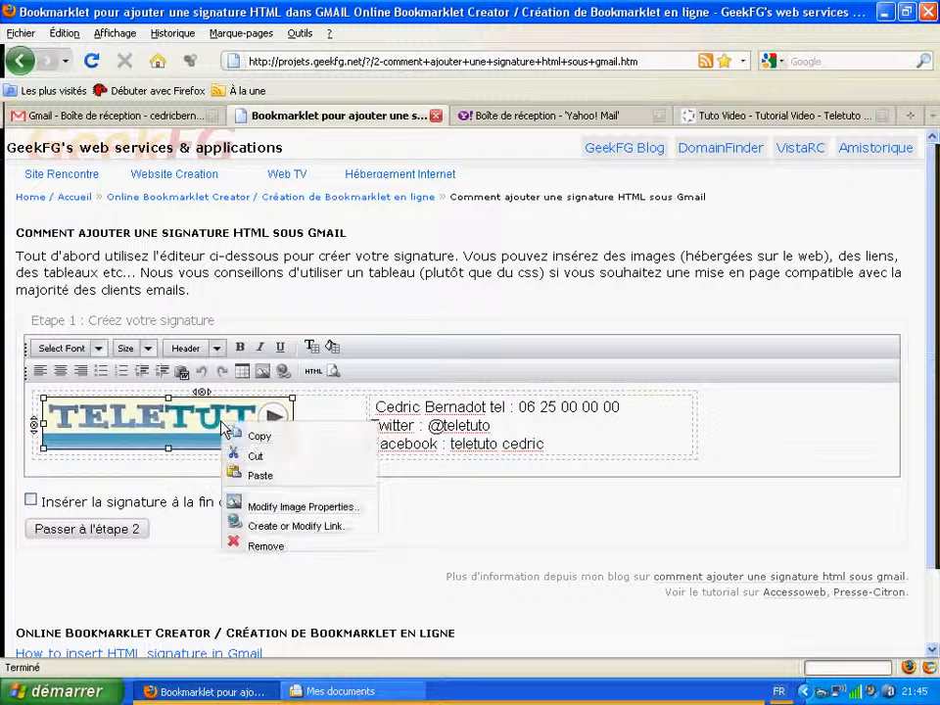
pyautogui.click(320, 530)
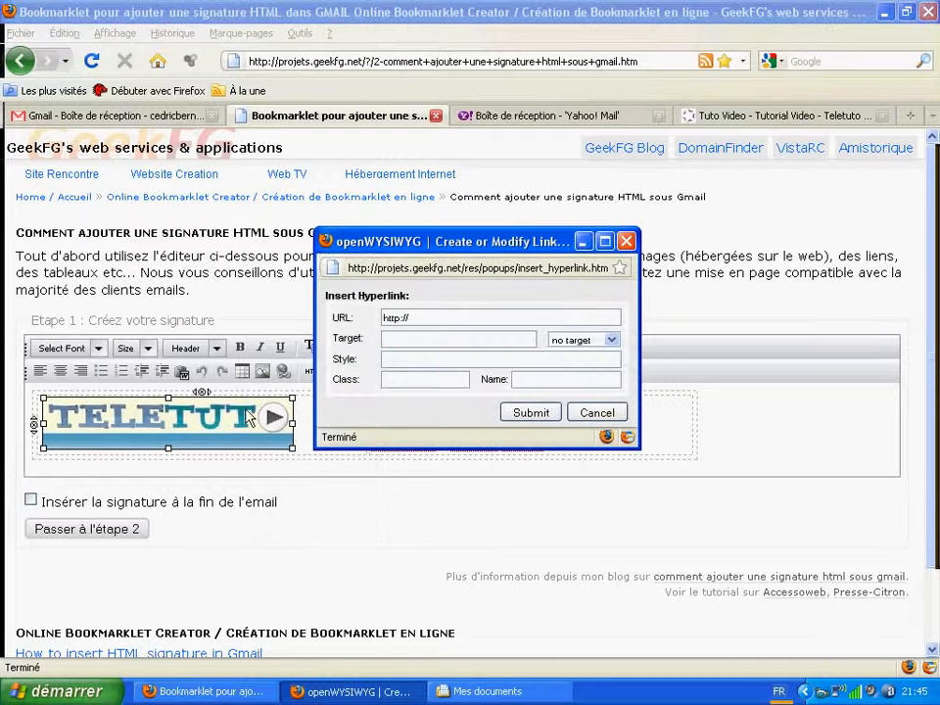
pyautogui.click(444, 315)
pyautogui.write('teletu')
pyautogui.write('to.c')
pyautogui.write('r')
pyautogui.click(531, 413)
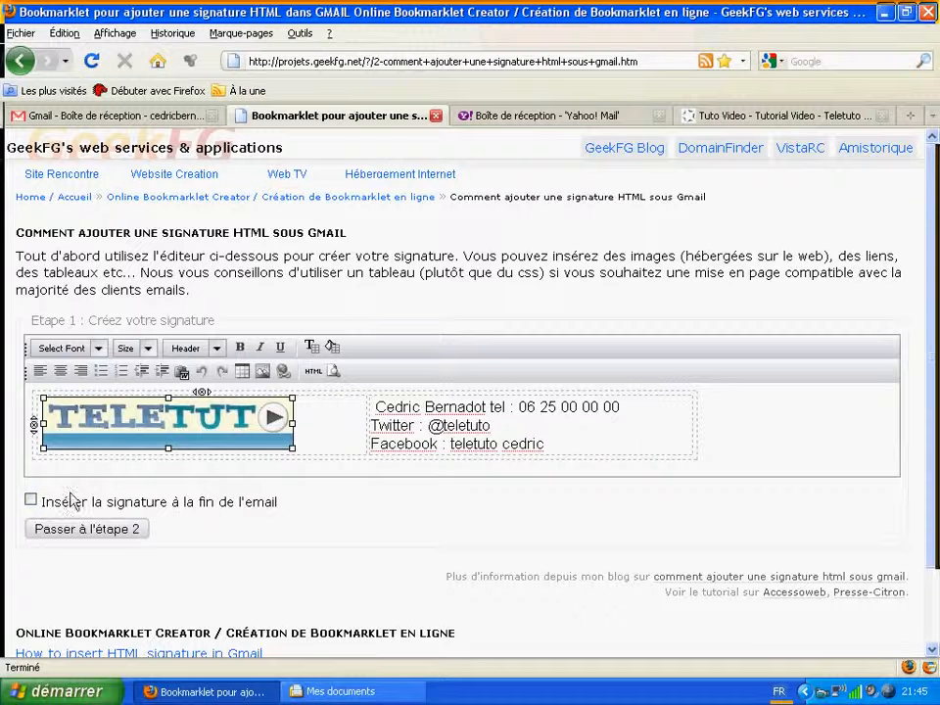
# Step: Generate the end-of-email Signature bookmarklet and drag it into the browser bookmarks
pyautogui.click(33, 502)
pyautogui.click(103, 542)
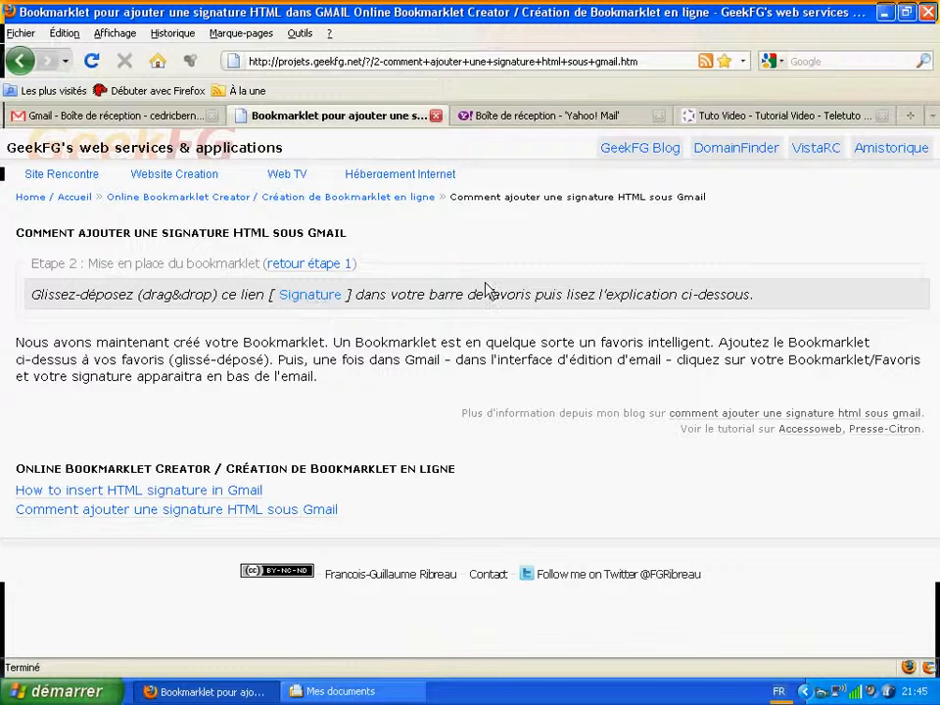
pyautogui.click(259, 40)
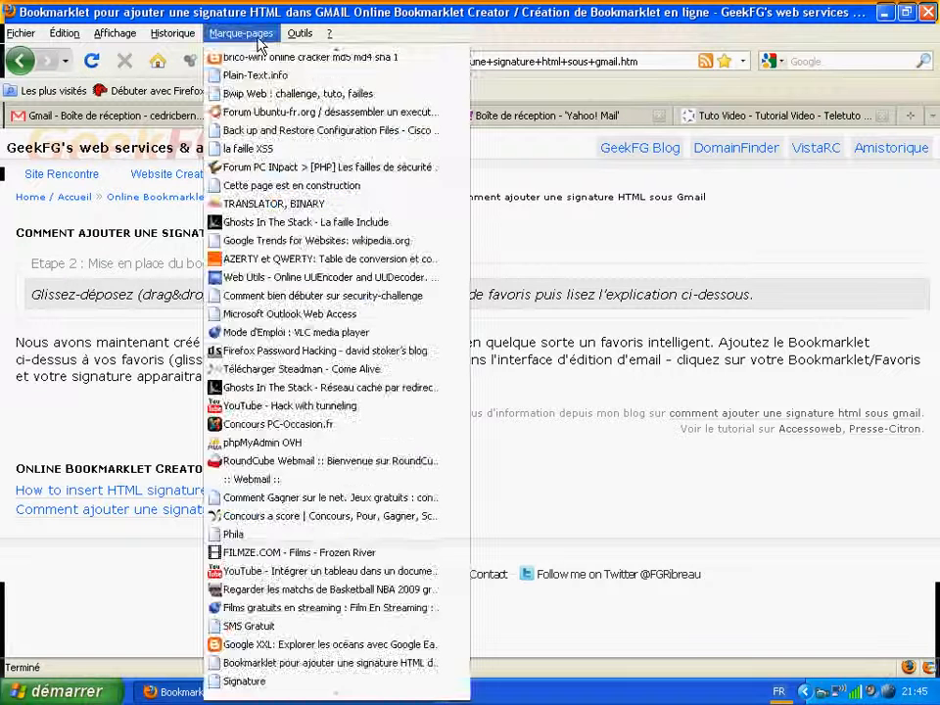
pyautogui.click(259, 42)
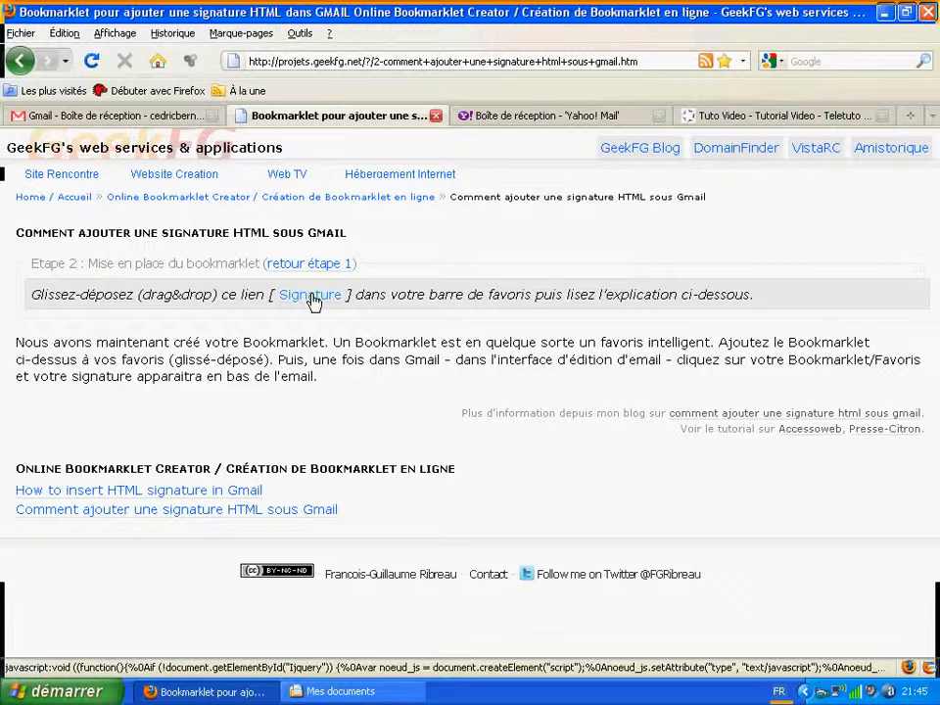
pyautogui.moveTo(312, 301)
pyautogui.mouseDown()
pyautogui.moveTo(300, 178)
pyautogui.moveTo(287, 205)
pyautogui.moveTo(261, 73)
pyautogui.moveTo(196, 51)
pyautogui.moveTo(195, 35)
pyautogui.moveTo(245, 37)
pyautogui.moveTo(284, 63)
pyautogui.moveTo(294, 409)
pyautogui.moveTo(326, 666)
pyautogui.moveTo(323, 683)
pyautogui.moveTo(249, 685)
pyautogui.mouseUp()
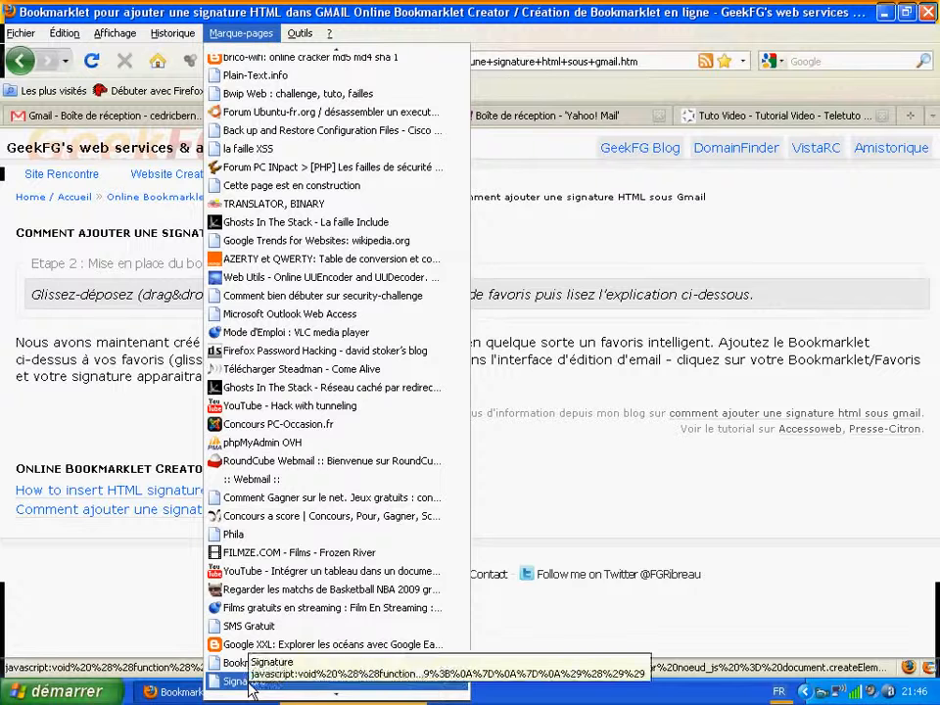
pyautogui.click(619, 497)
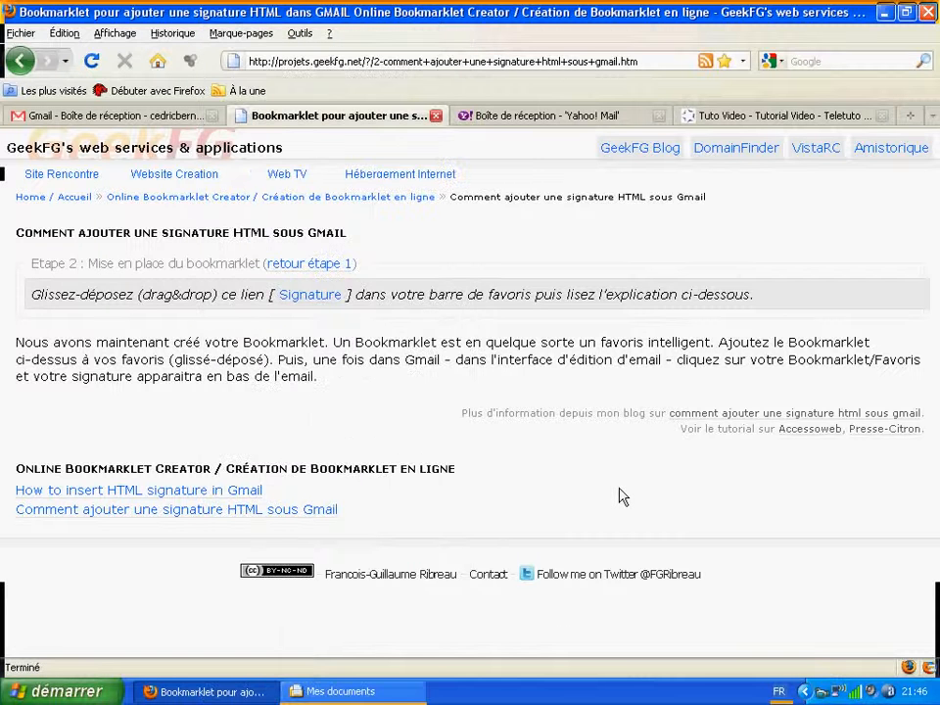
pyautogui.click(142, 117)
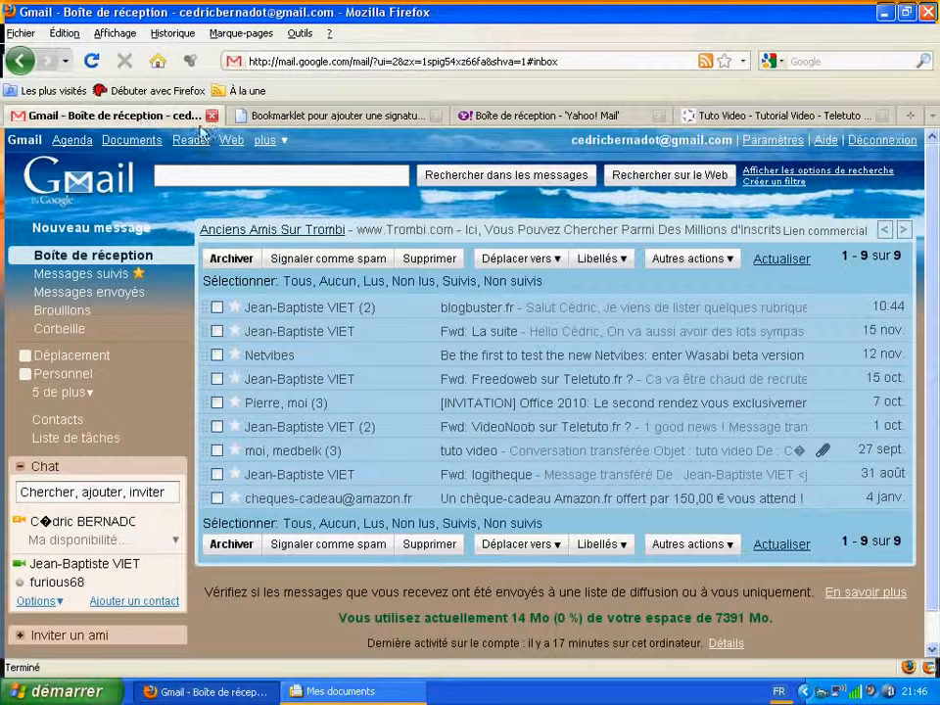
# Step: Compose a new message to the Yahoo address with subject 'test' and body 'juste un test'
pyautogui.click(102, 228)
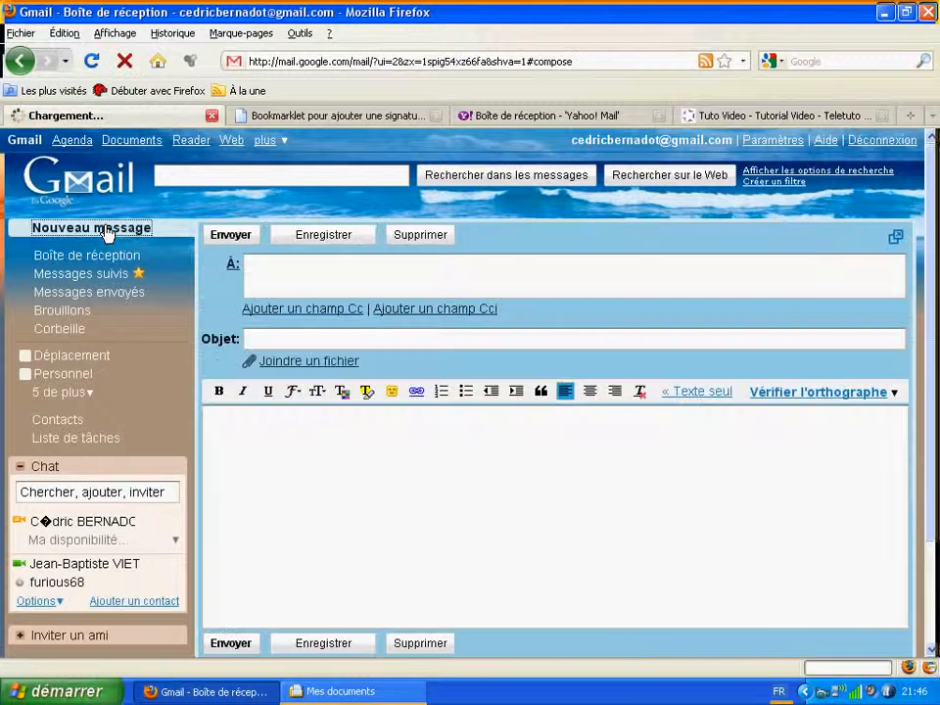
pyautogui.click(308, 264)
pyautogui.write('c')
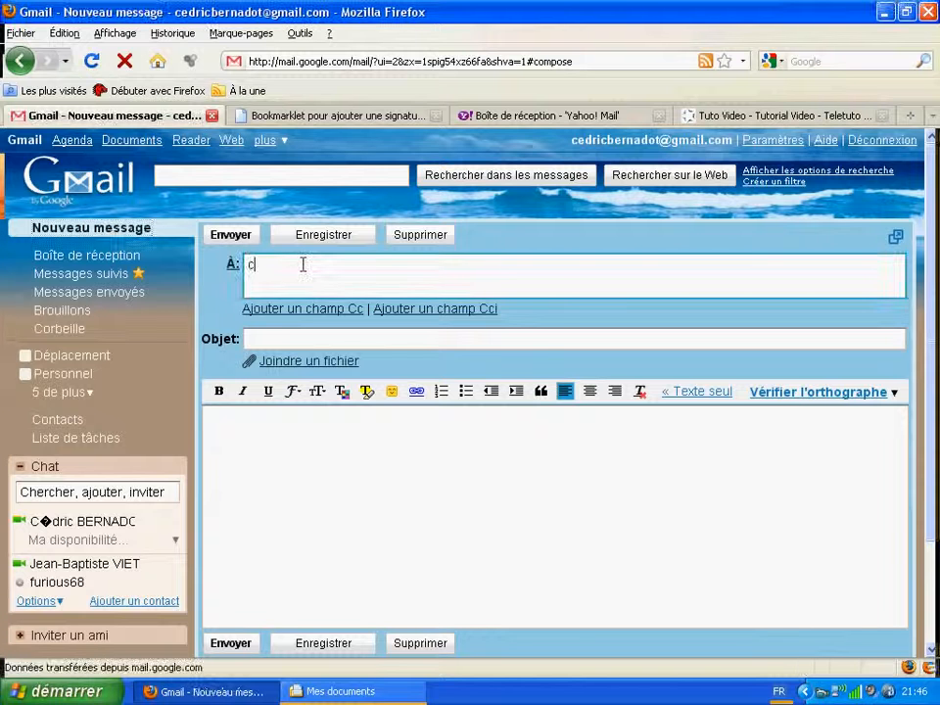
pyautogui.write('e')
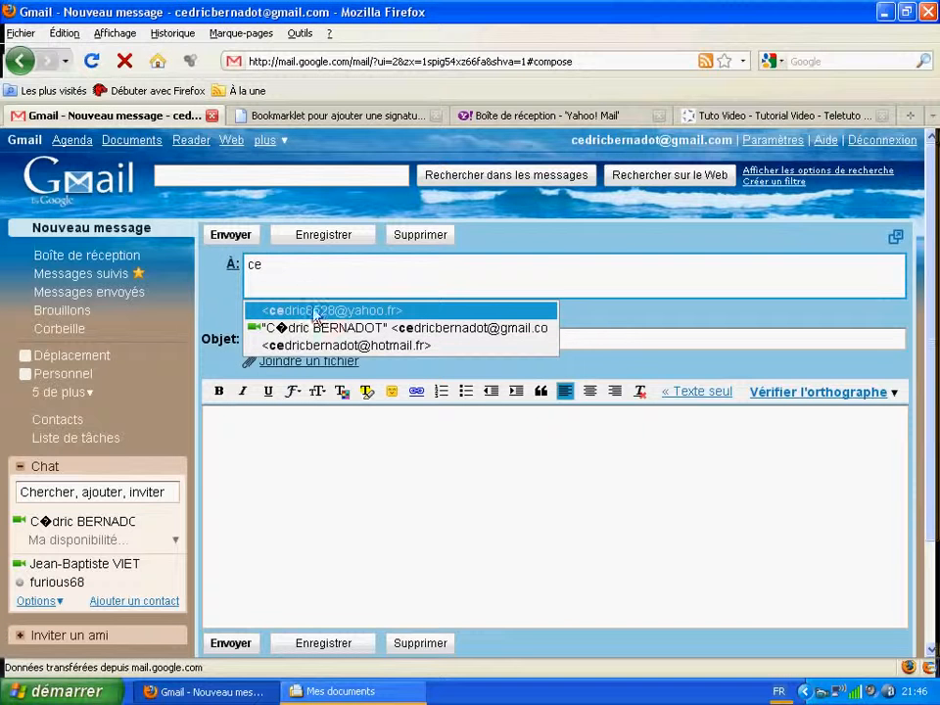
pyautogui.click(314, 312)
pyautogui.click(314, 343)
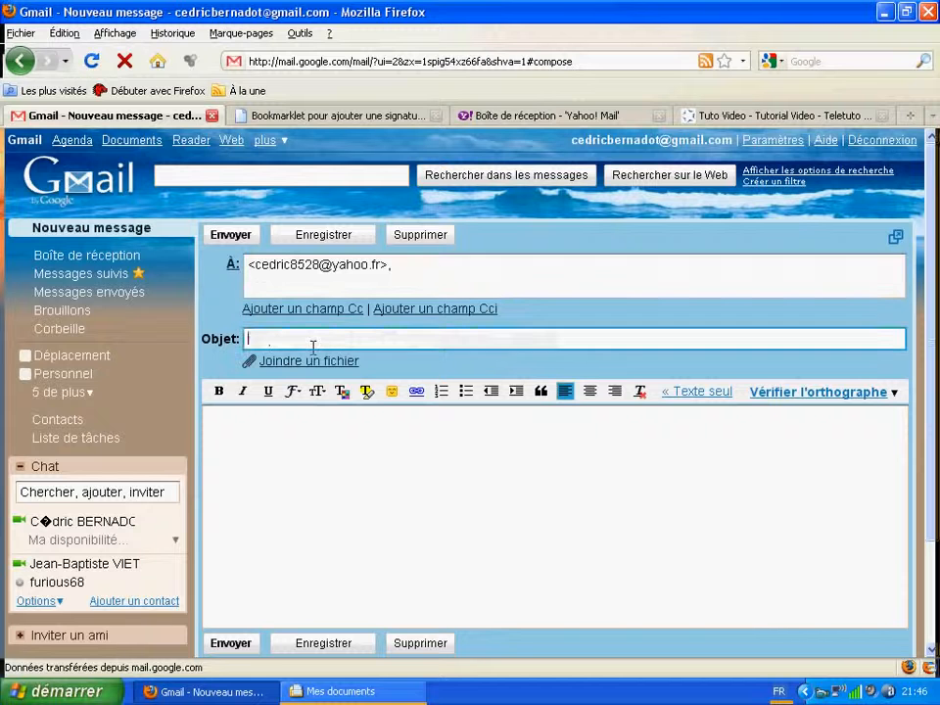
pyautogui.write('test')
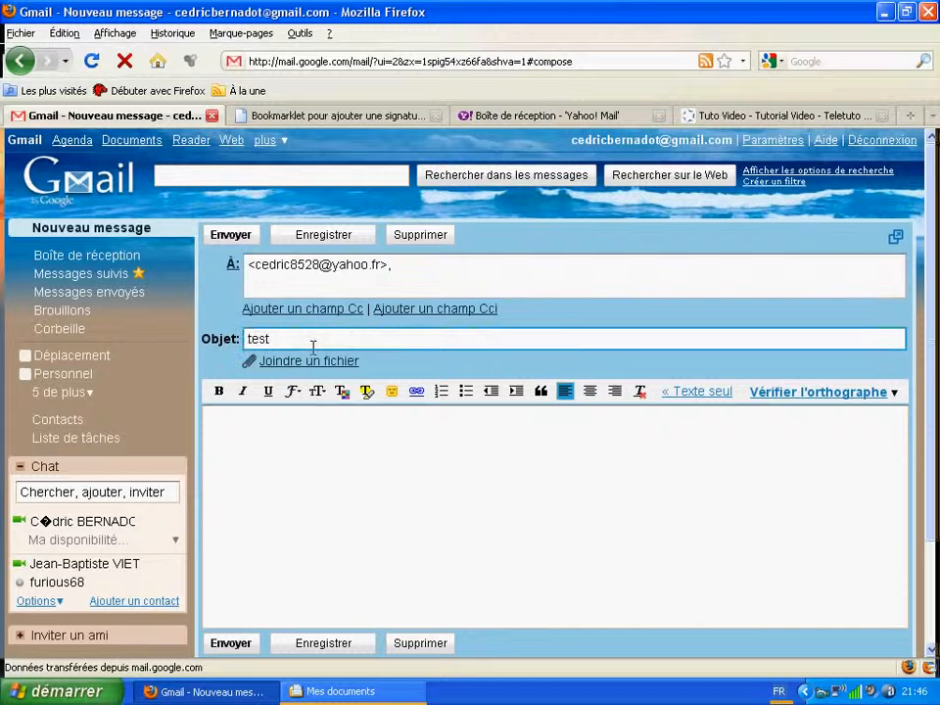
pyautogui.click(325, 427)
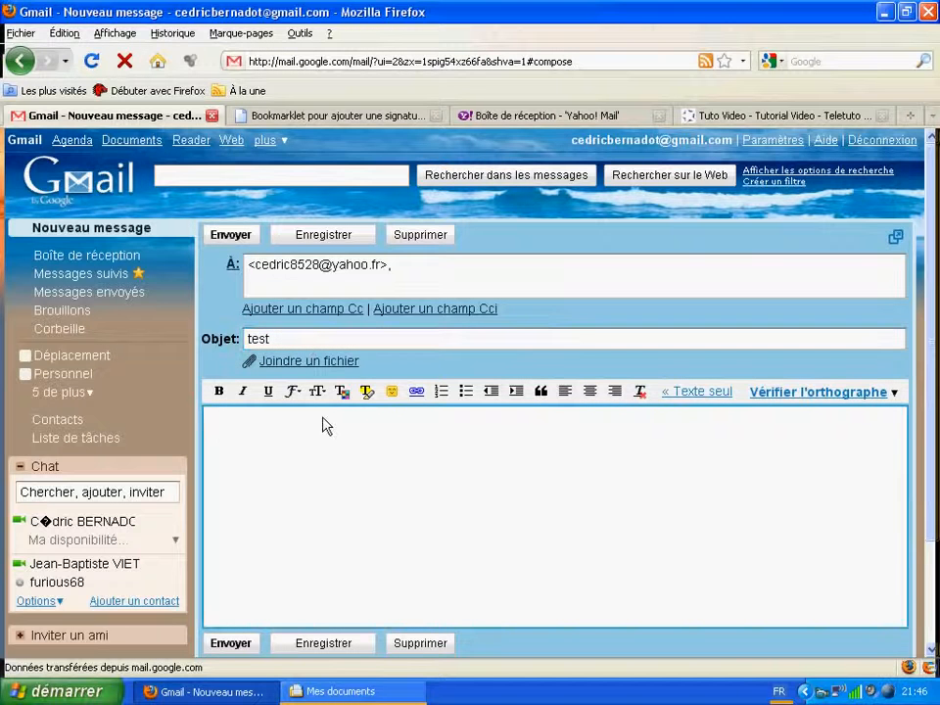
pyautogui.write('juste ')
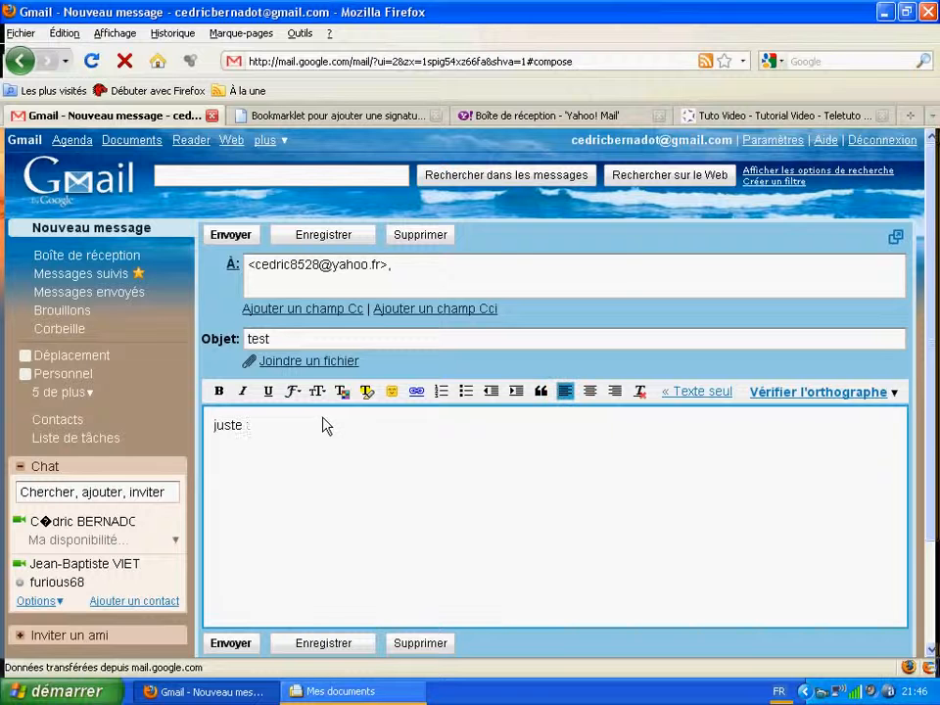
pyautogui.write('un test')
pyautogui.press('Return')
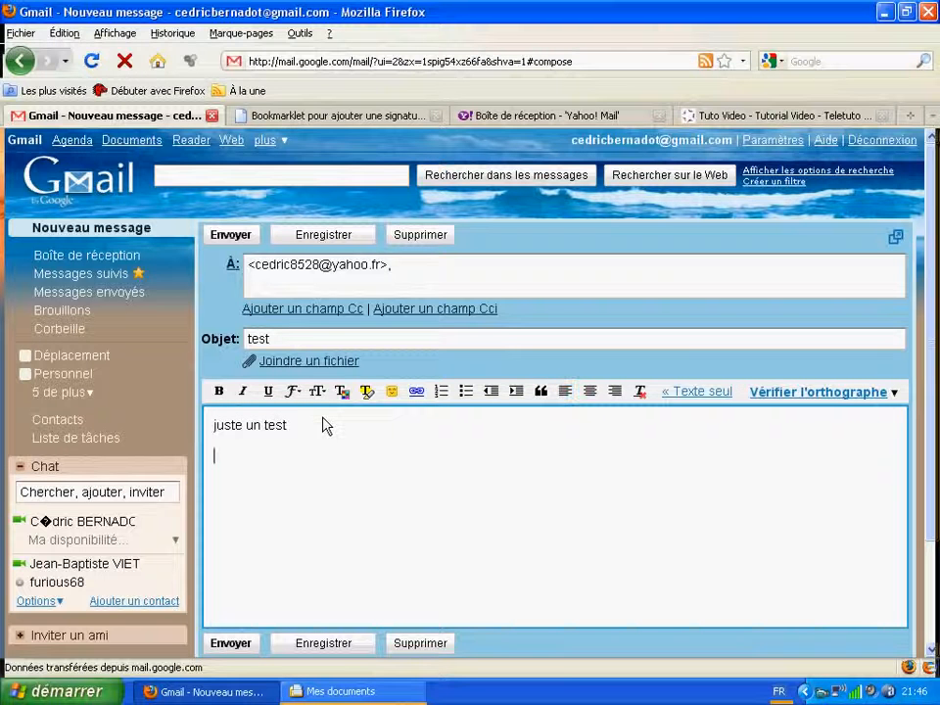
# Step: Insert the TELETUTO signature with the Signature bookmarklet and send the message
pyautogui.click(249, 34)
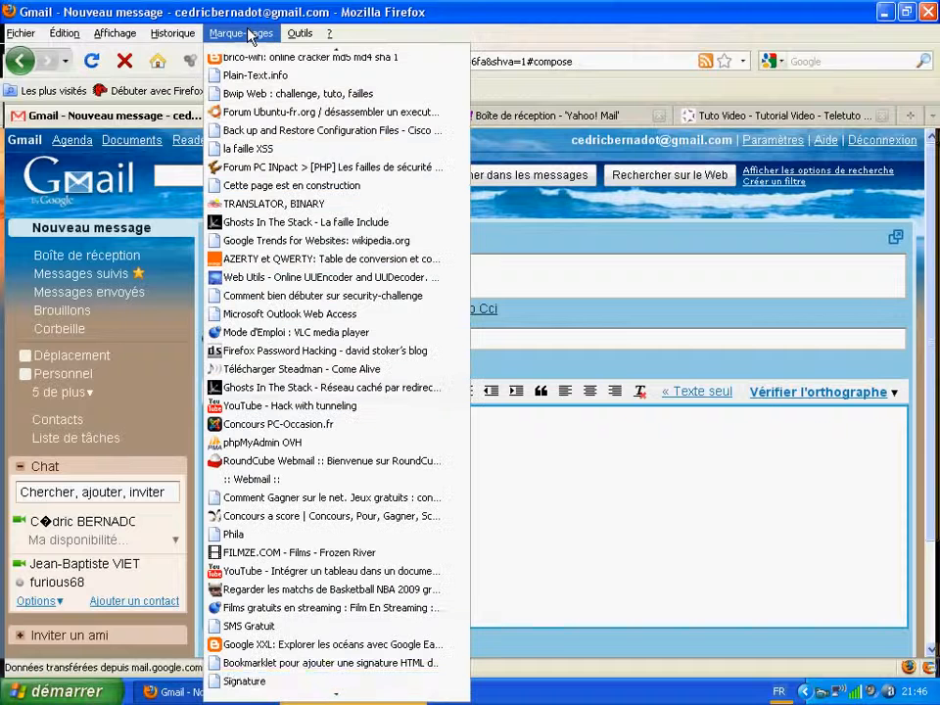
pyautogui.click(320, 683)
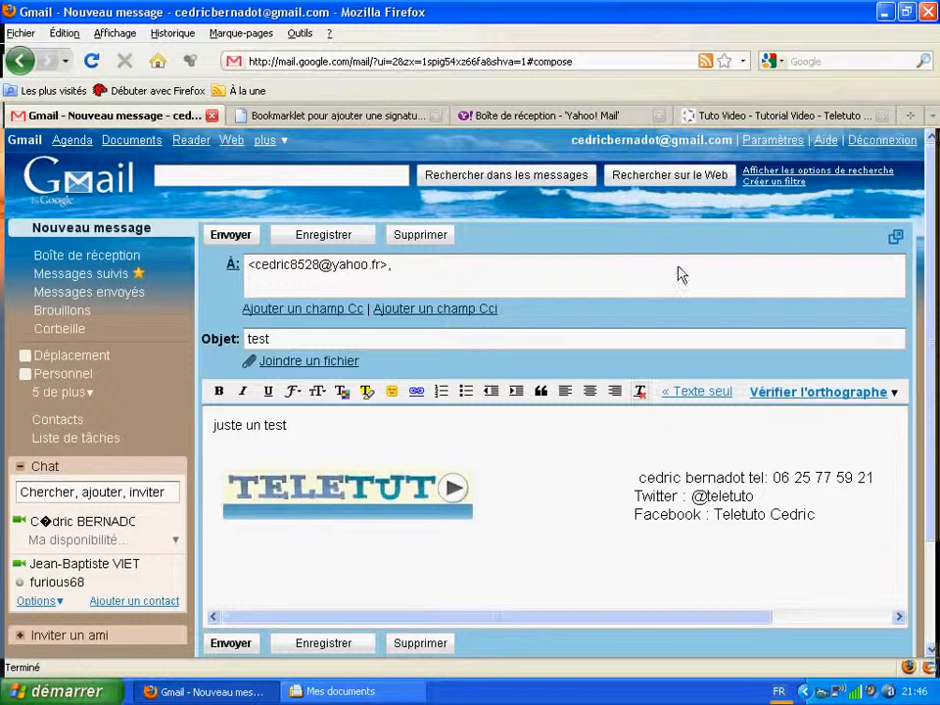
pyautogui.click(233, 243)
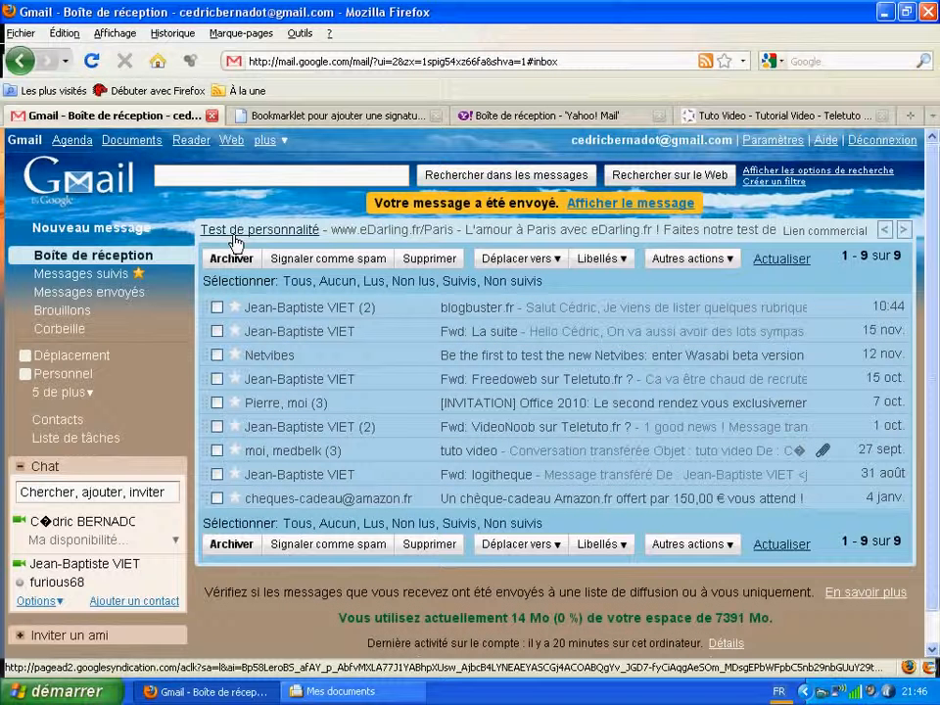
# Step: Open the 'test' message in the Yahoo Mail inbox, check its TELETUTO logo links to teletuto.fr, and return to the bookmarklet page
pyautogui.click(505, 119)
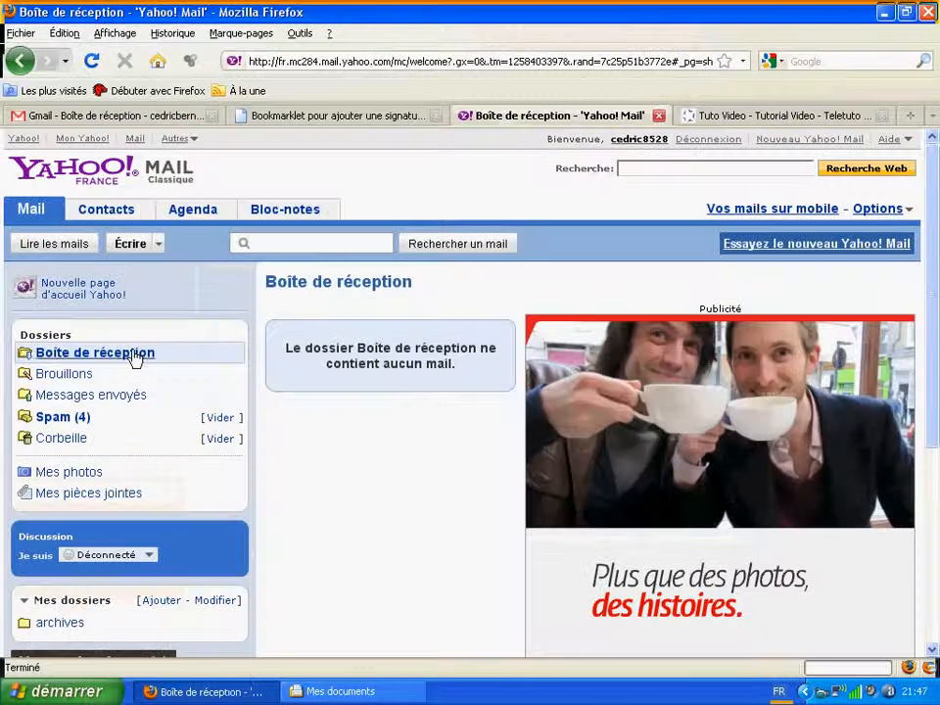
pyautogui.click(135, 356)
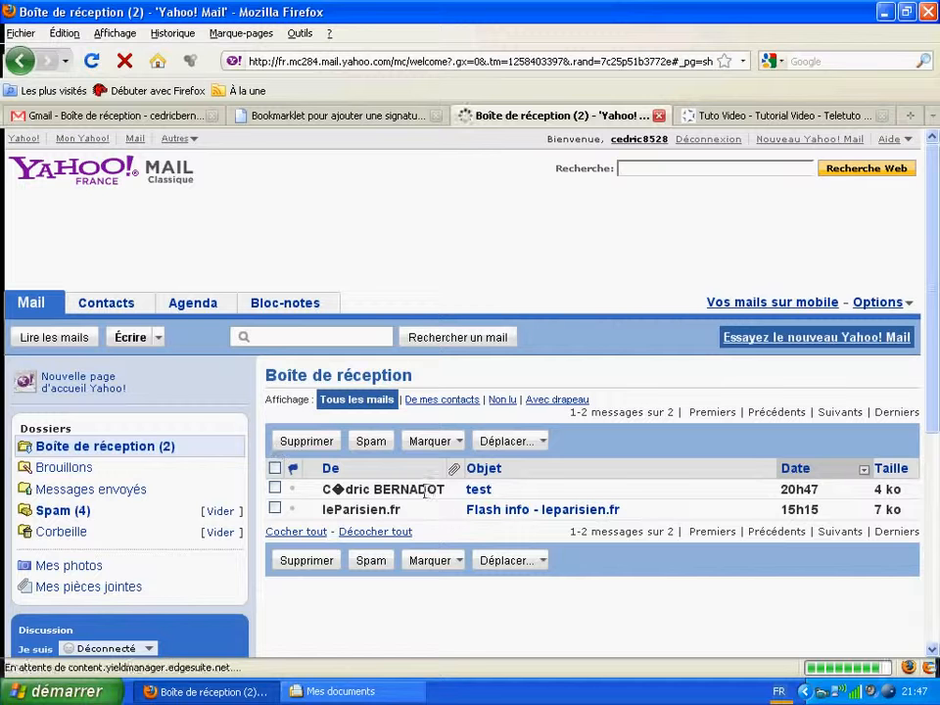
pyautogui.click(488, 495)
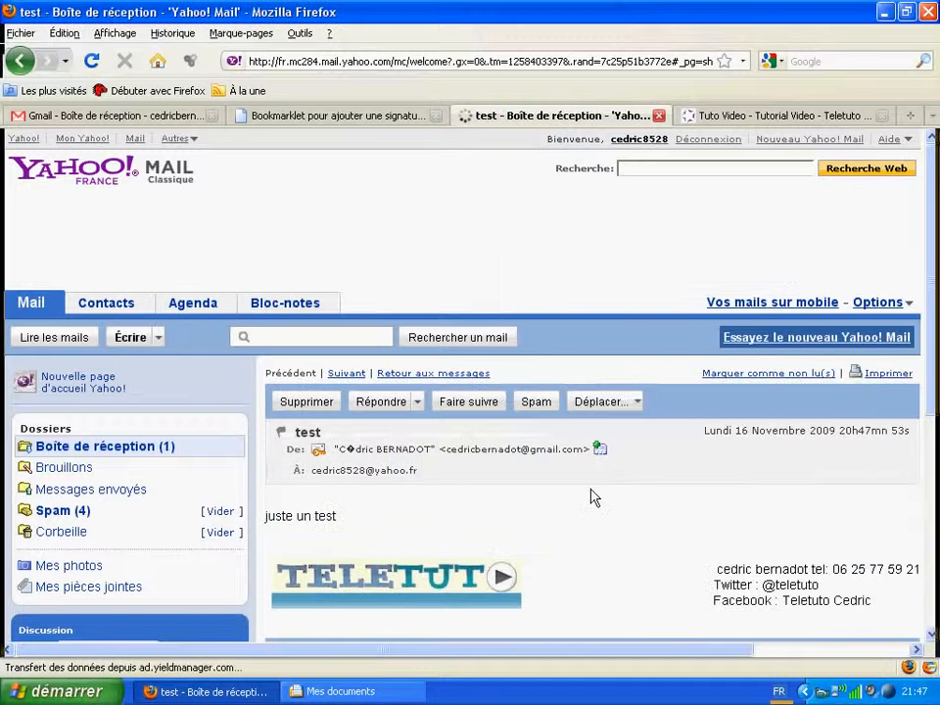
pyautogui.scroll(-2, 607, 498)
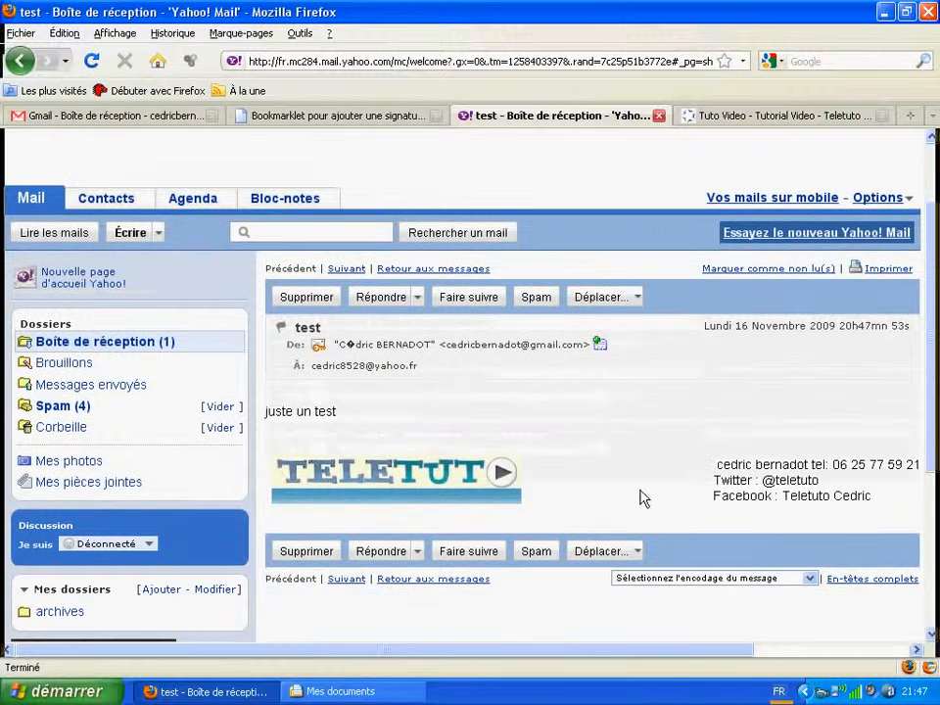
pyautogui.click(389, 476)
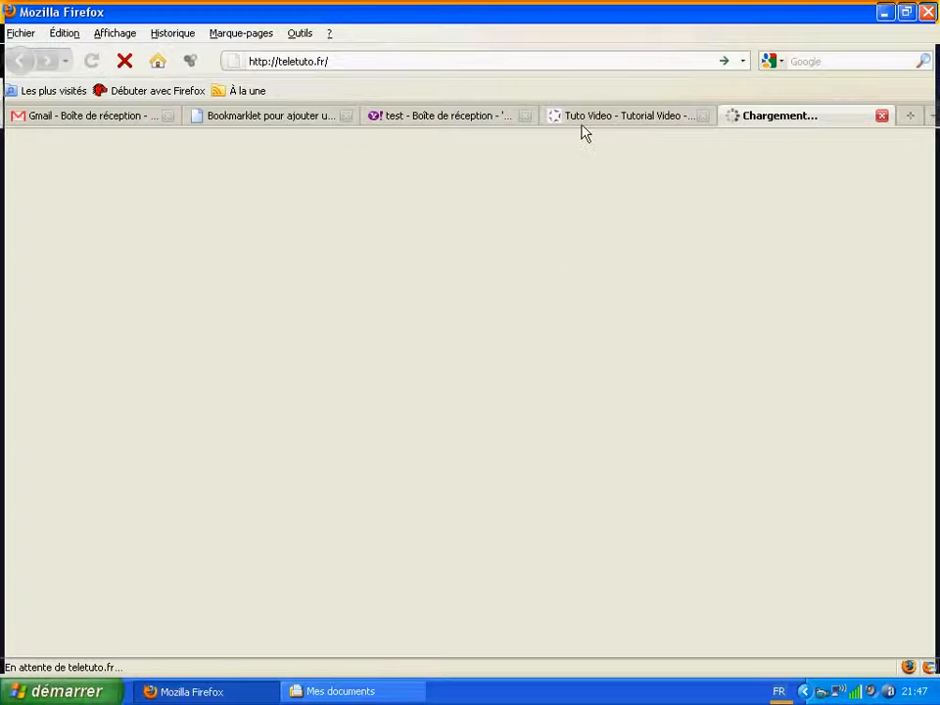
pyautogui.click(270, 122)
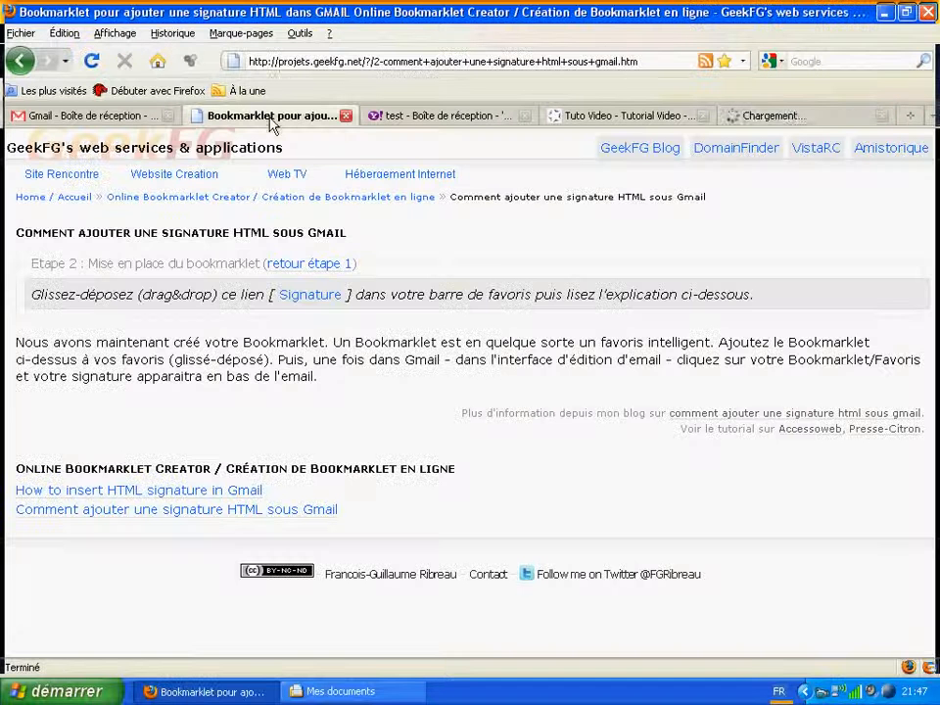